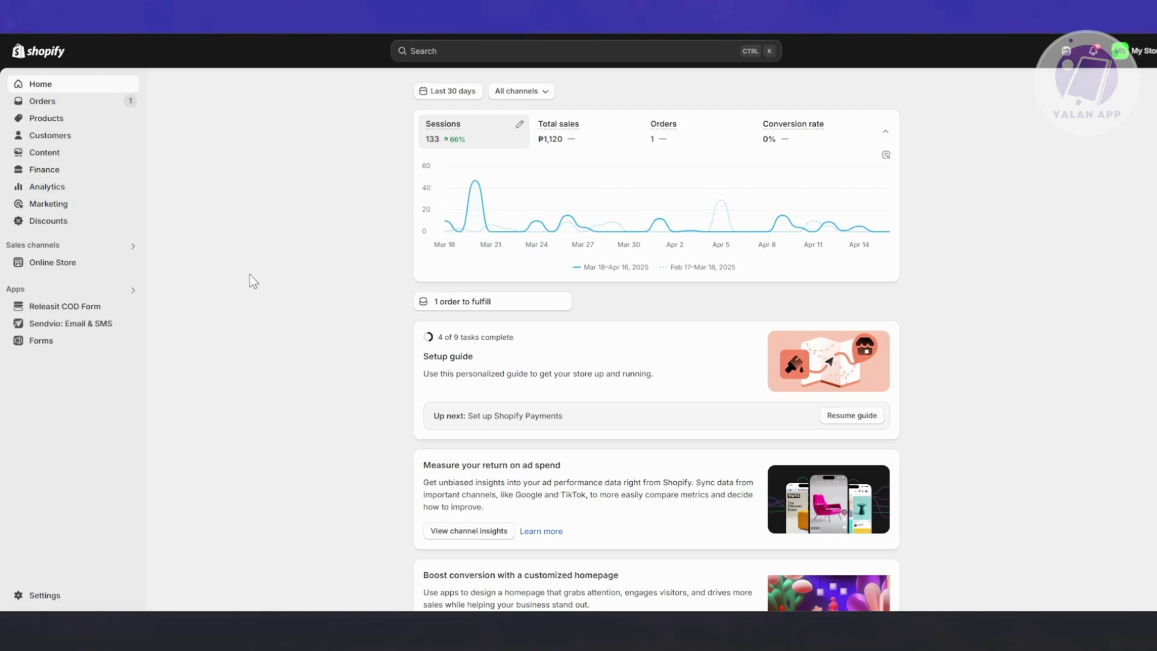
# Open PRODUCT 1 from the product list and go to its variants
pyautogui.click(82, 123)
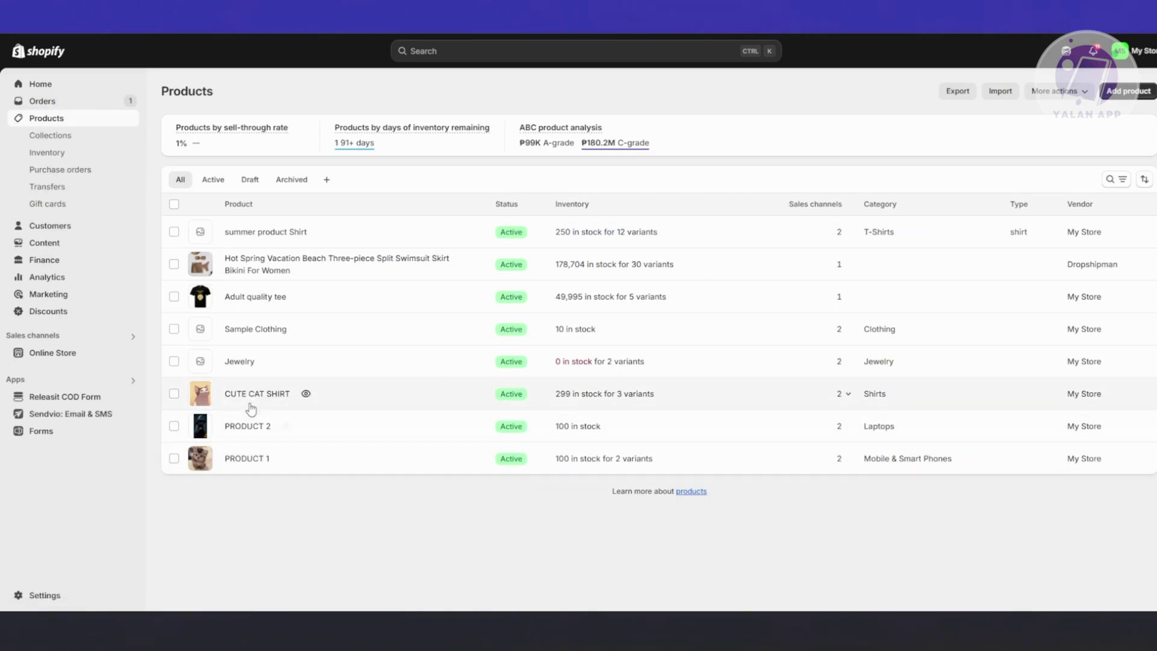
pyautogui.click(247, 459)
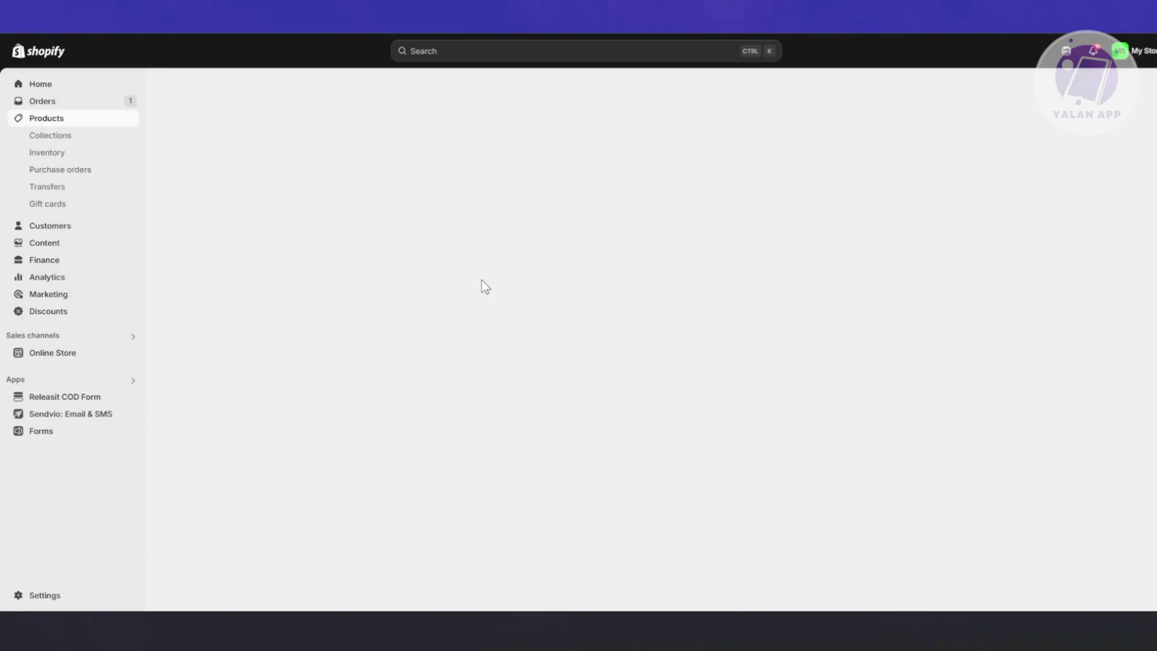
pyautogui.scroll(-8, 309, 298)
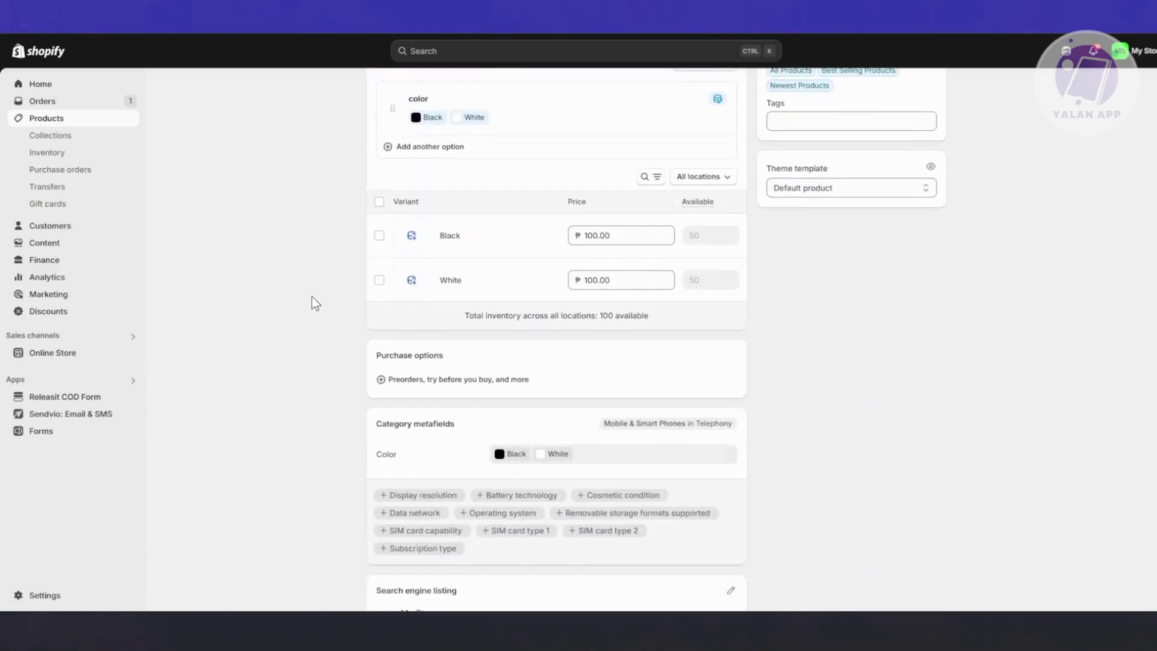
pyautogui.scroll(3, 312, 297)
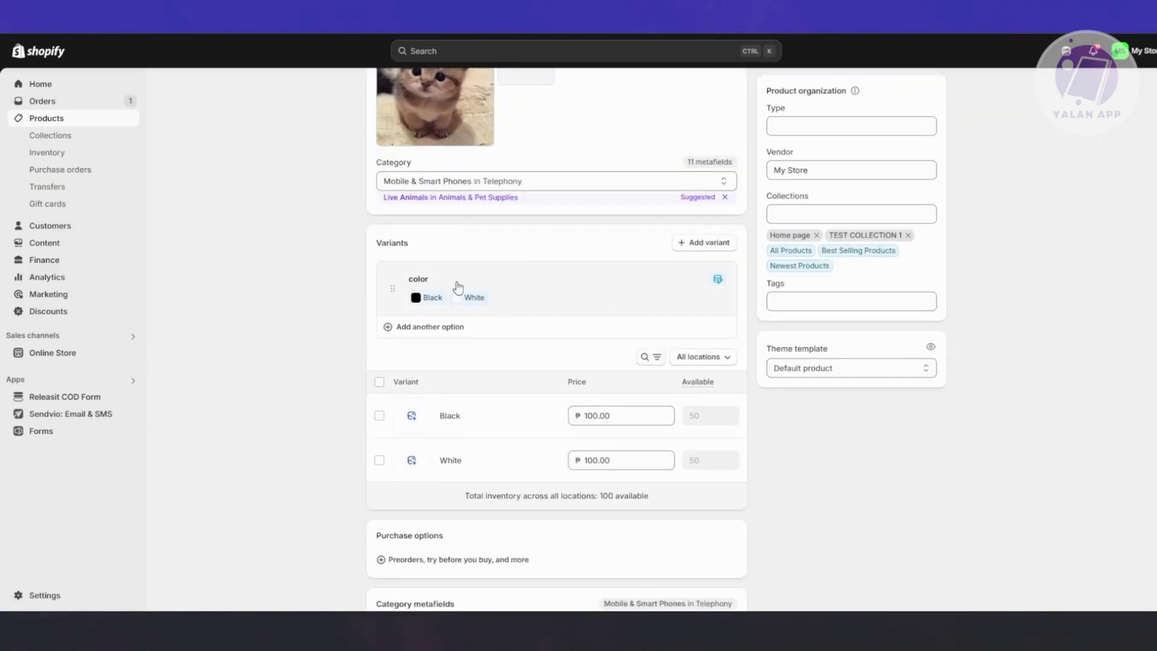
# Examine the recommended options offered for another variant option and review PRODUCT 1's details, category and existing variants
pyautogui.click(421, 326)
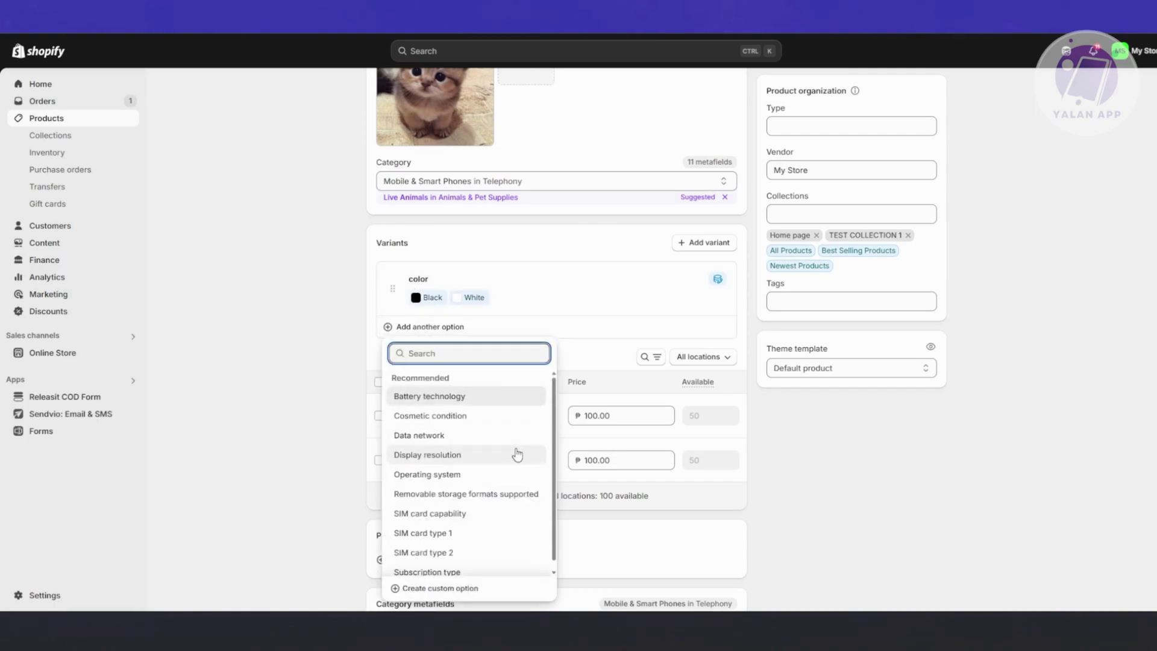
pyautogui.scroll(-1, 516, 456)
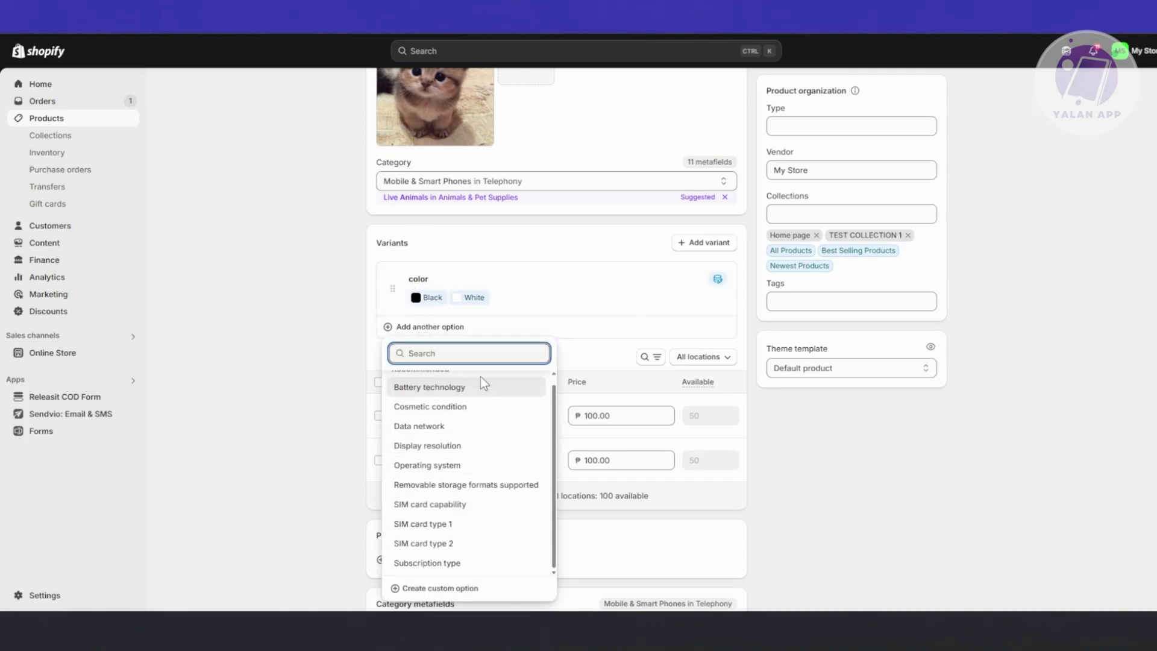
pyautogui.scroll(1, 479, 392)
pyautogui.click(625, 342)
pyautogui.scroll(2, 834, 374)
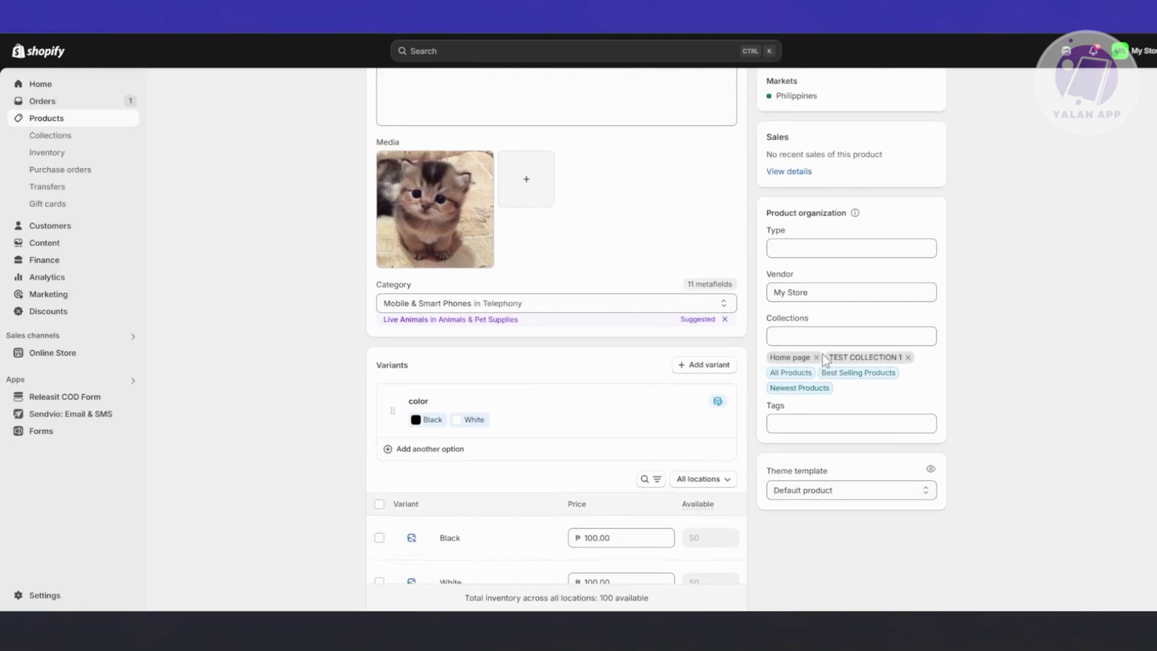
pyautogui.scroll(2, 491, 352)
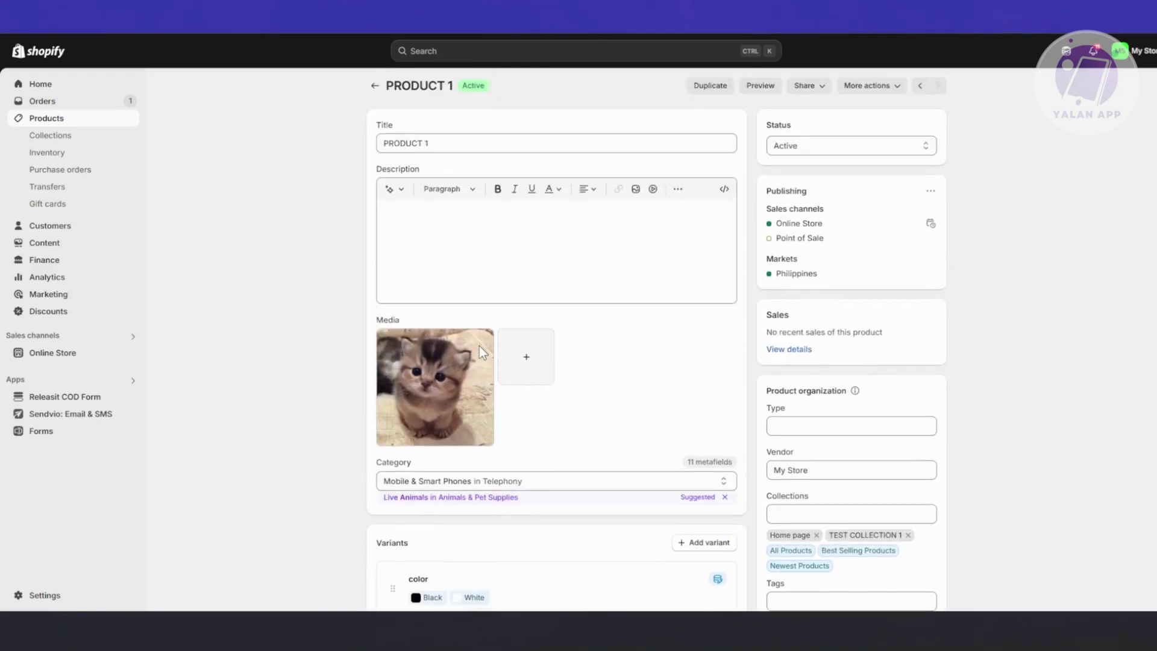
pyautogui.scroll(-6, 491, 362)
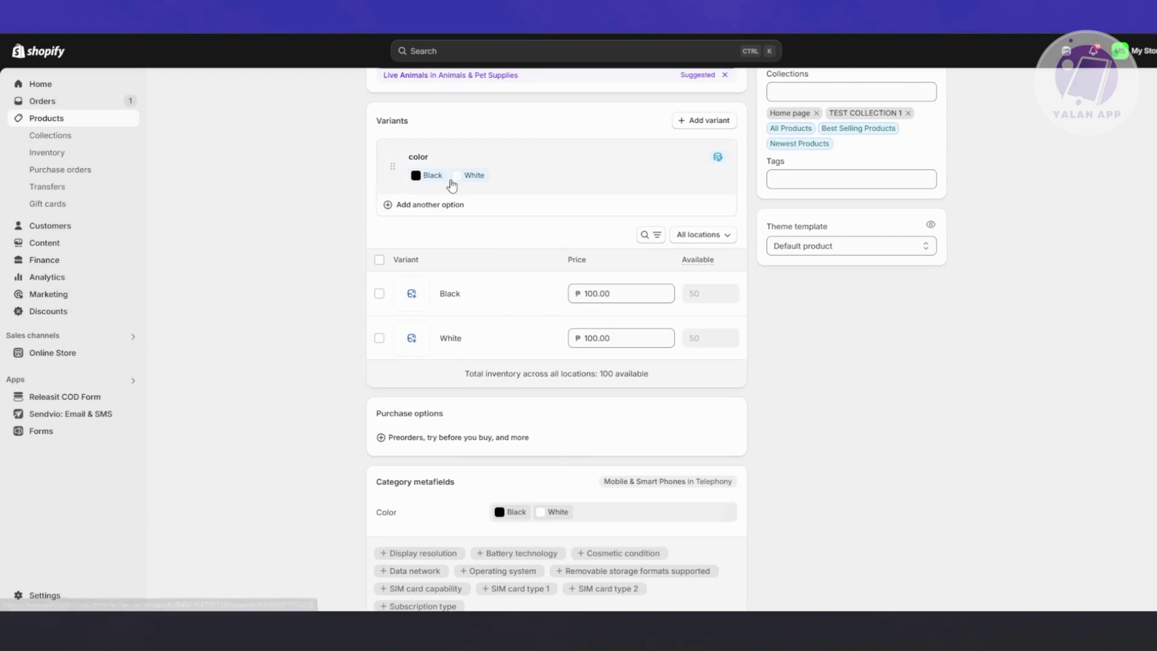
pyautogui.click(449, 205)
pyautogui.press('Escape')
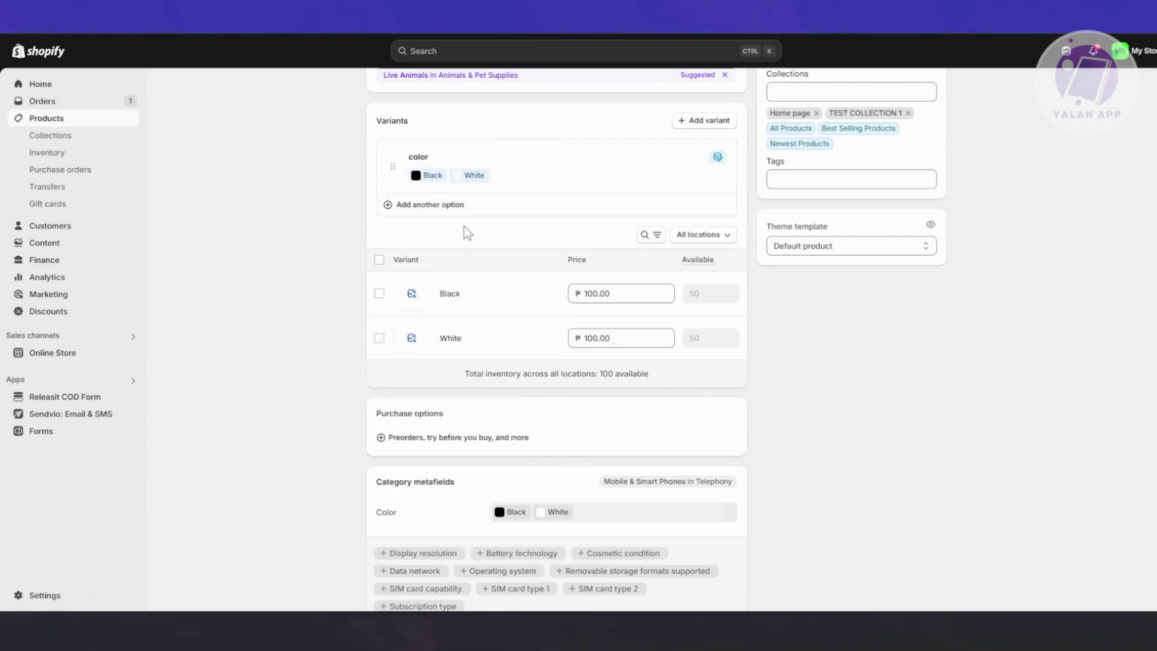
# Add a custom variant option named SHINE with Matte as its first value
pyautogui.click(446, 206)
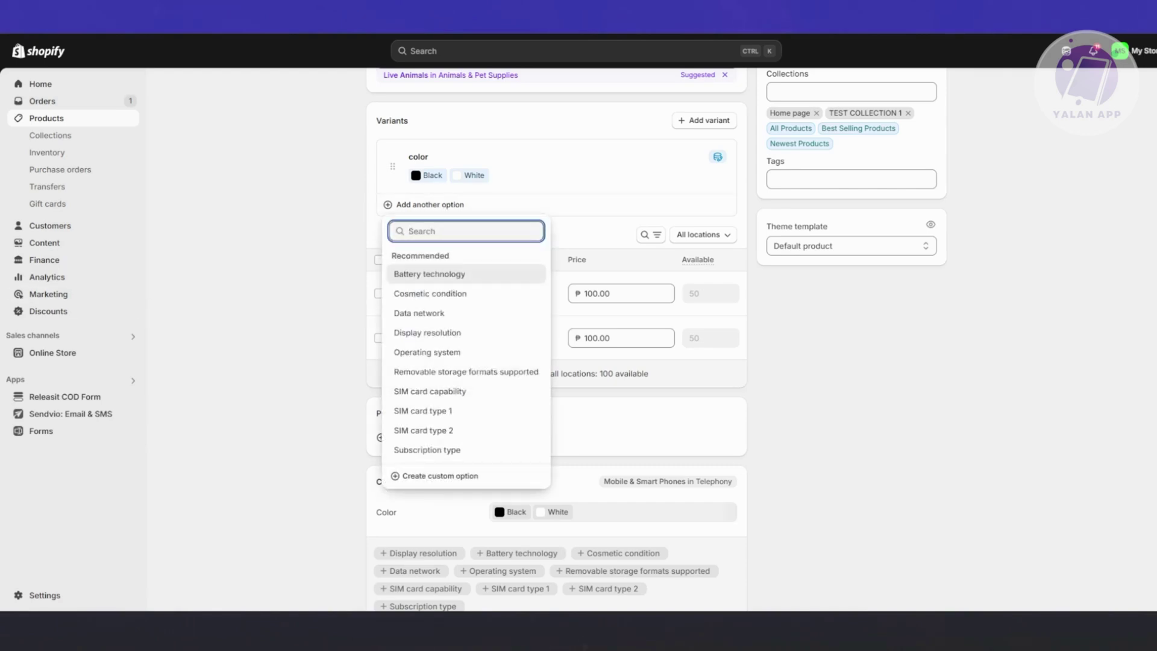
pyautogui.write('SHI')
pyautogui.press('Escape')
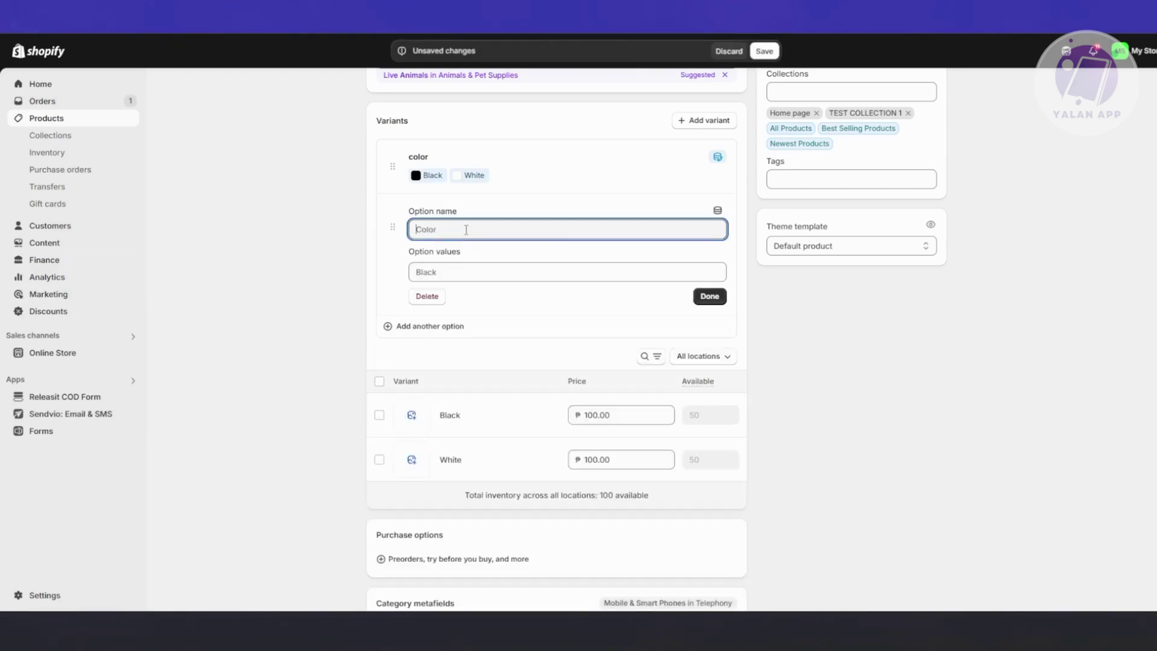
pyautogui.write('sH')
pyautogui.click(467, 271)
pyautogui.write('Matte')
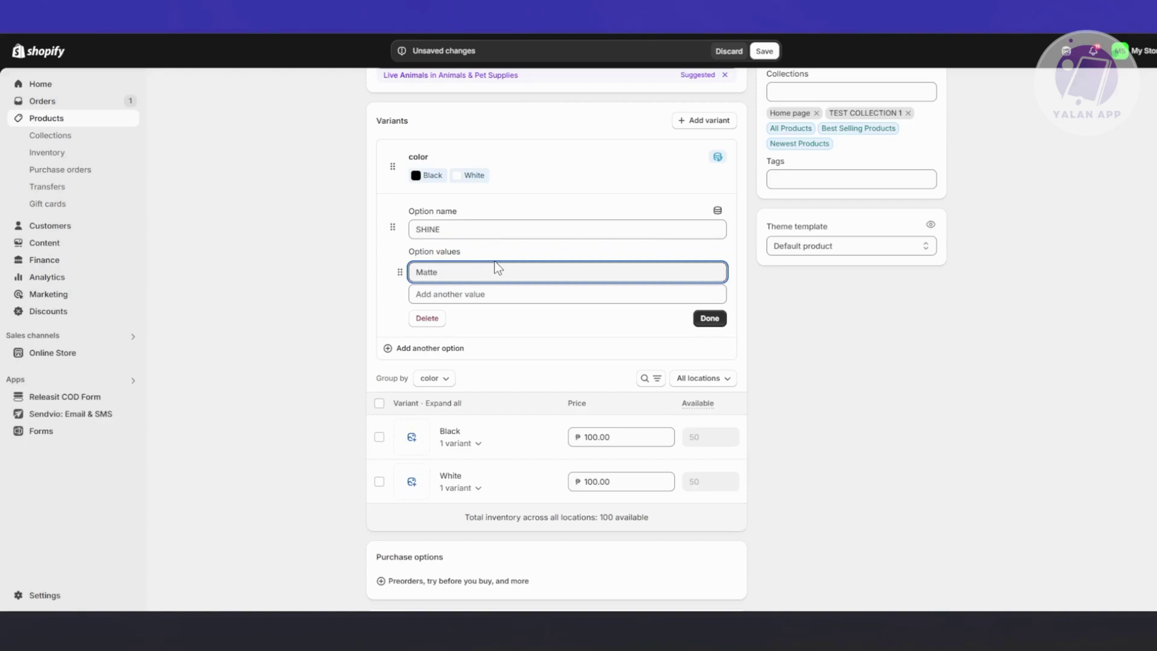
# Try to enter Glossy as a second value of the SHINE option and finish editing it
pyautogui.click(478, 294)
pyautogui.write('Shn')
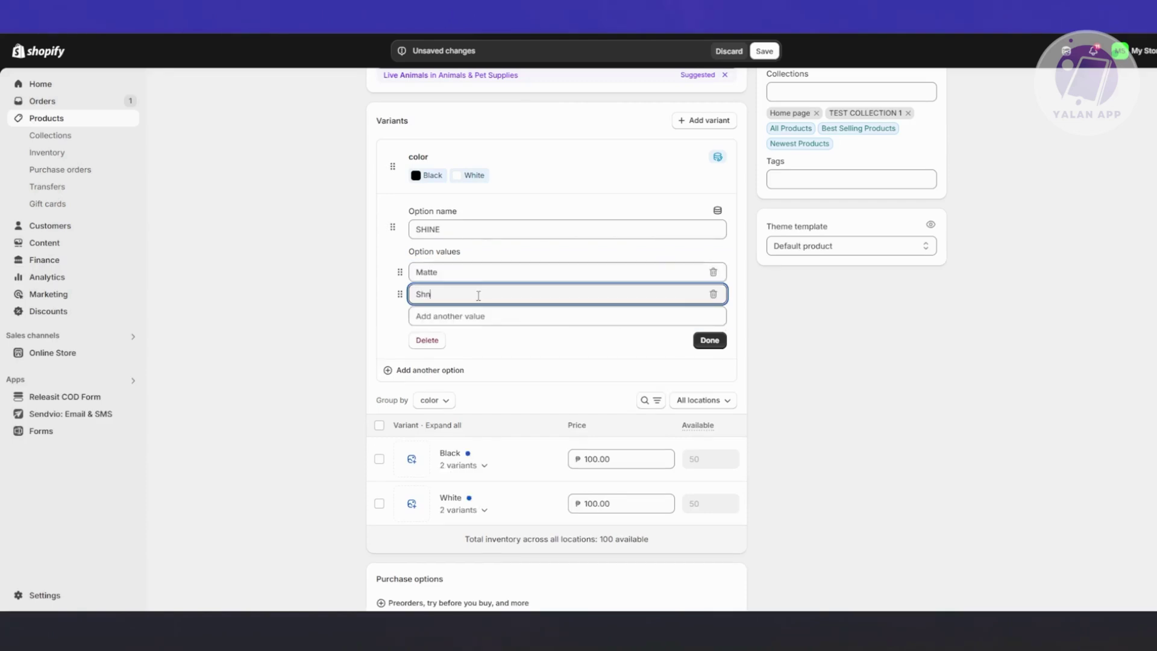
pyautogui.press('BackSpace')
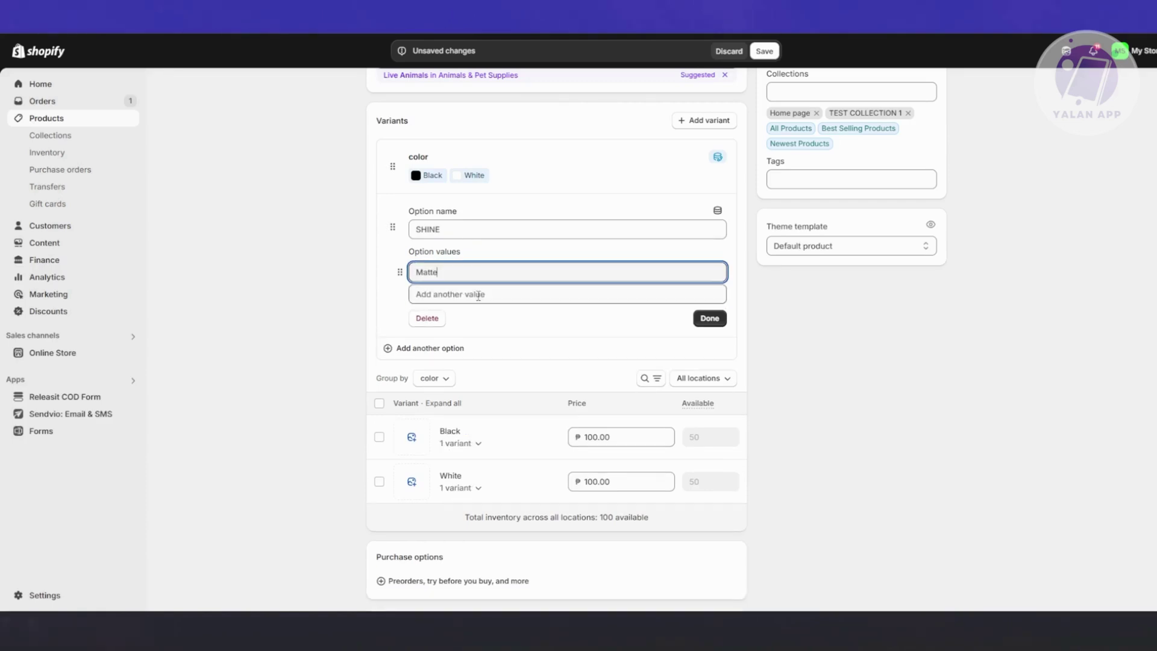
pyautogui.write('Glossy')
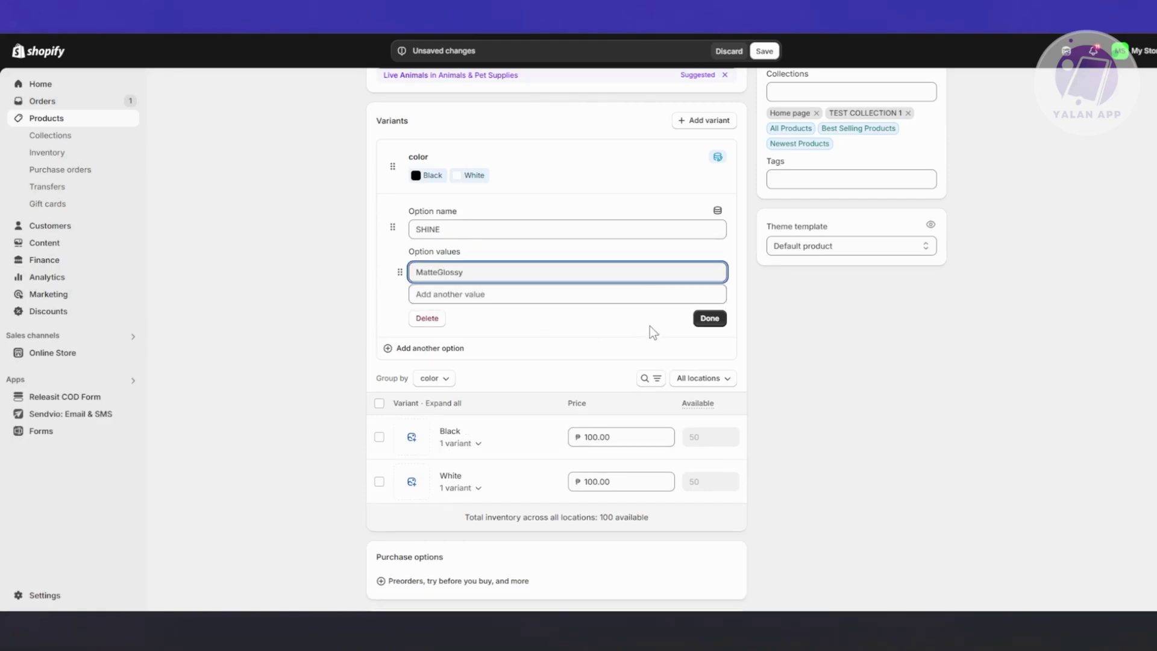
pyautogui.click(709, 318)
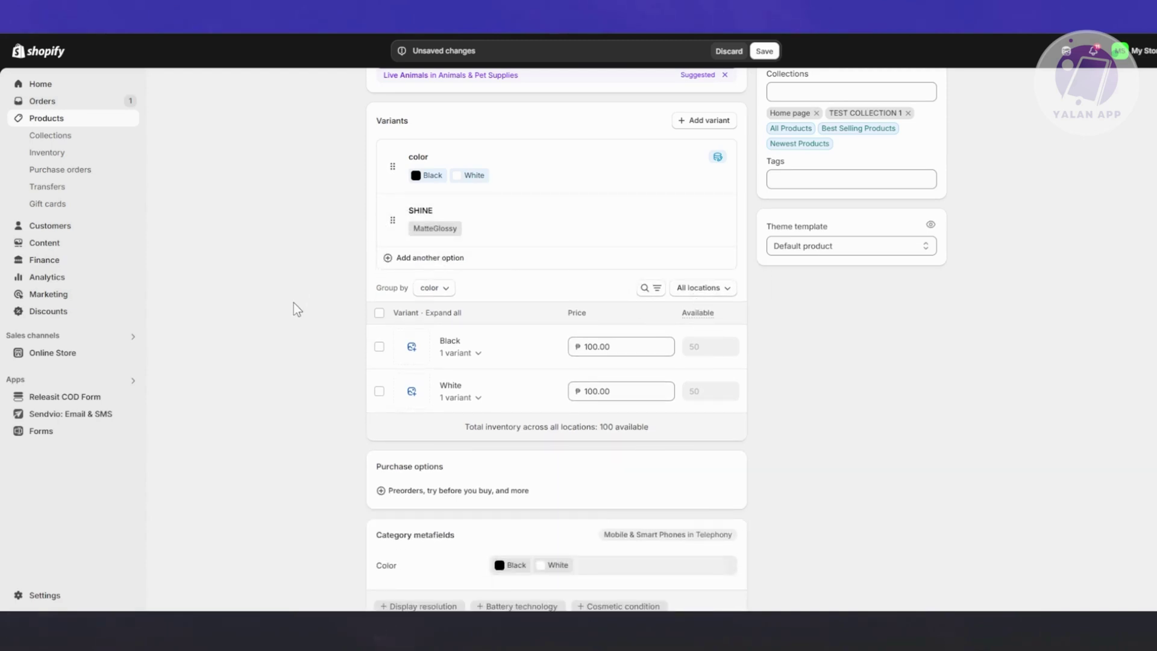
# Split the SHINE option's combined value into separate values Matte and Glossy, and save the product
pyautogui.click(440, 234)
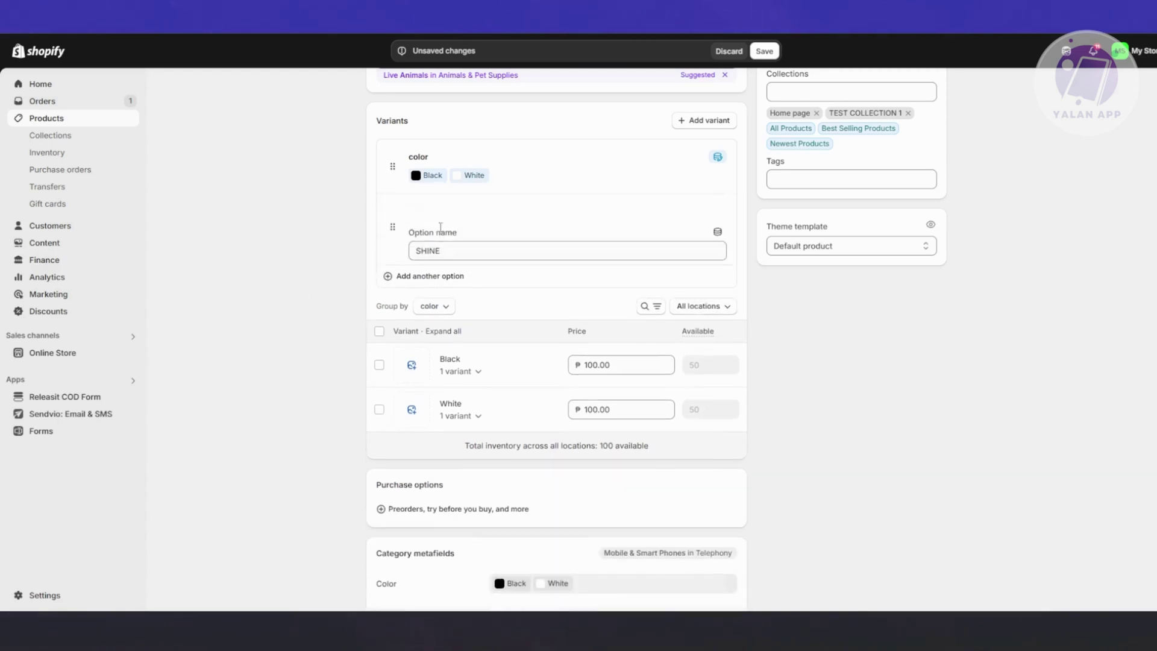
pyautogui.moveTo(439, 275); pyautogui.dragTo(527, 272)
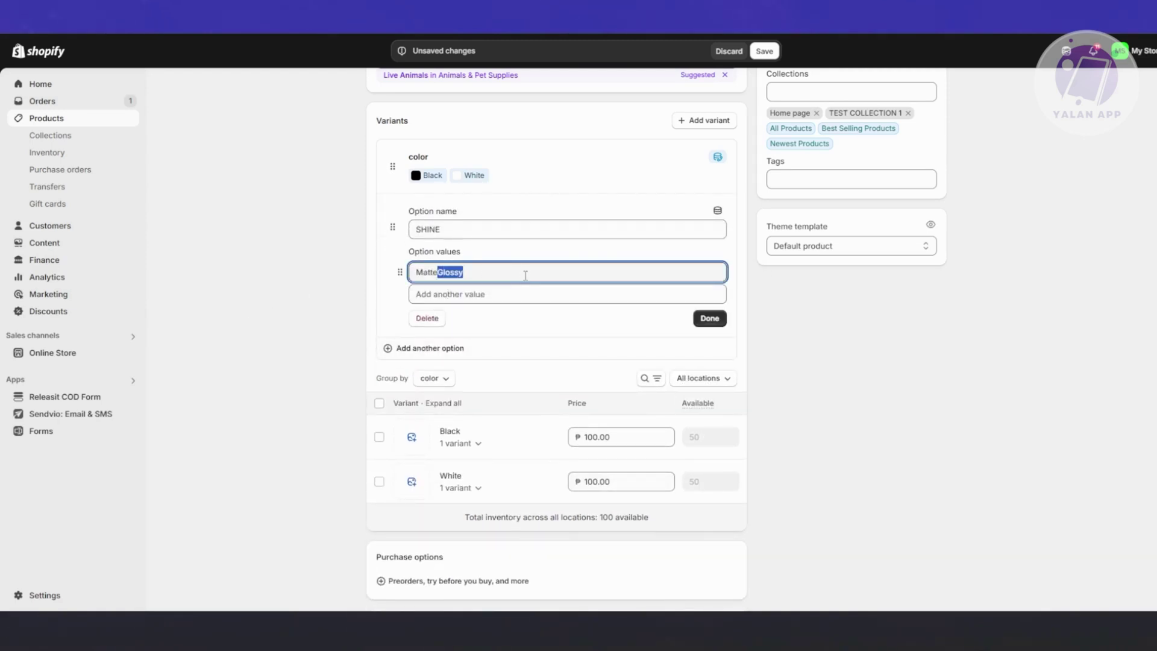
pyautogui.hotkey('ctrl', 'x')
pyautogui.click(479, 294)
pyautogui.hotkey('ctrl', 'v')
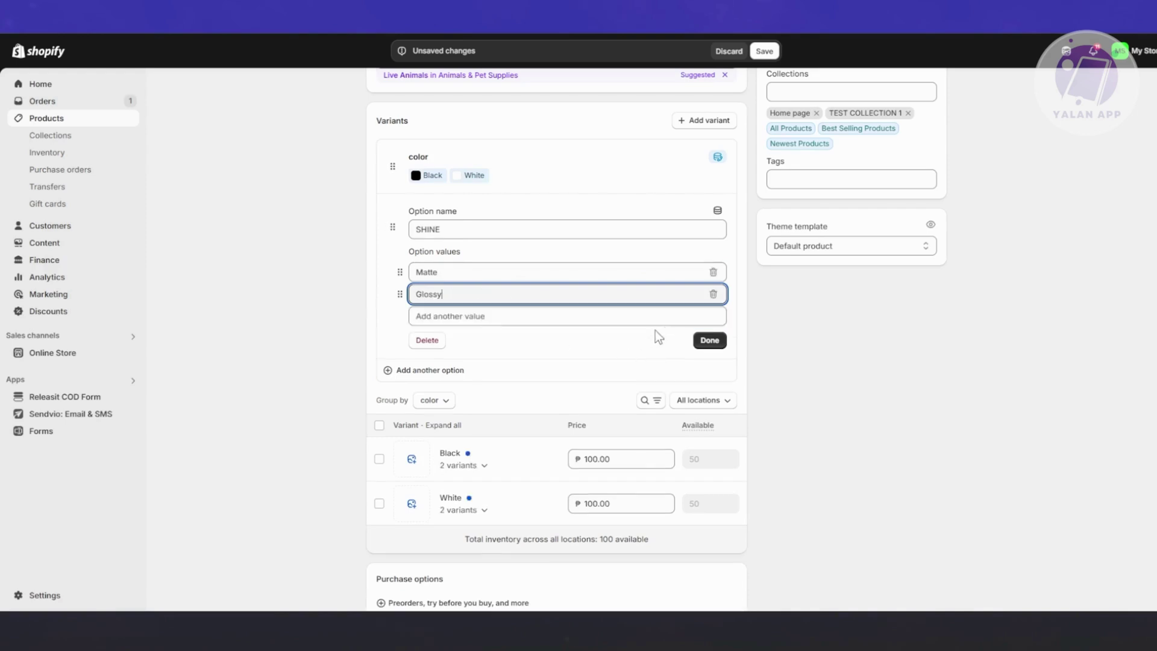
pyautogui.click(709, 339)
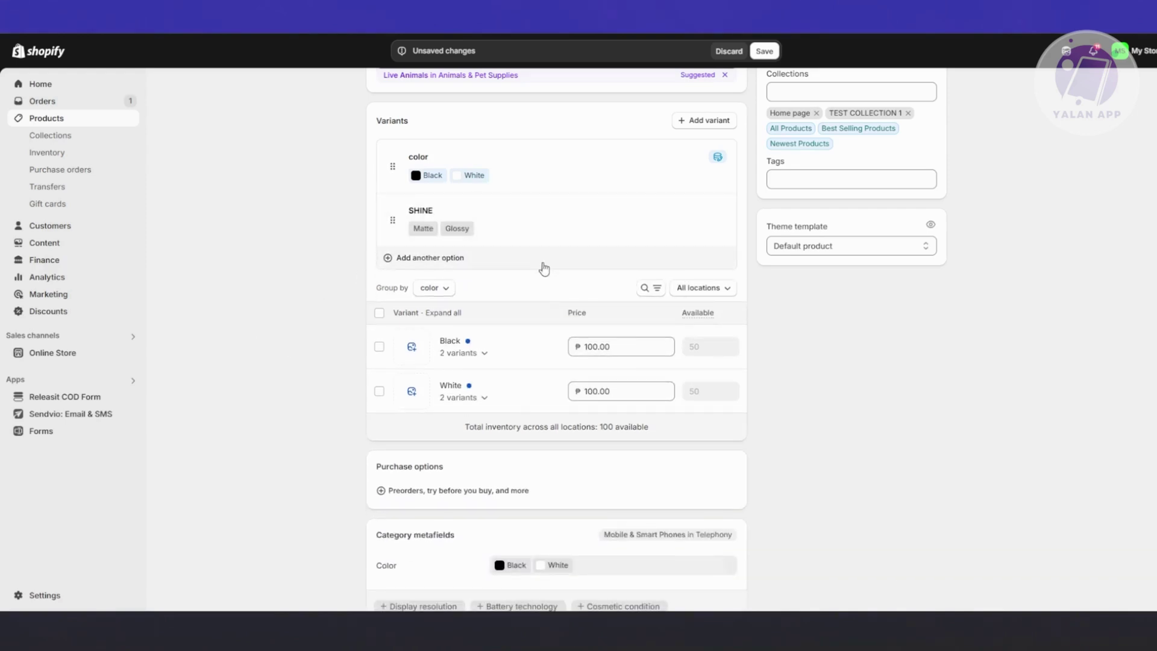
pyautogui.click(711, 125)
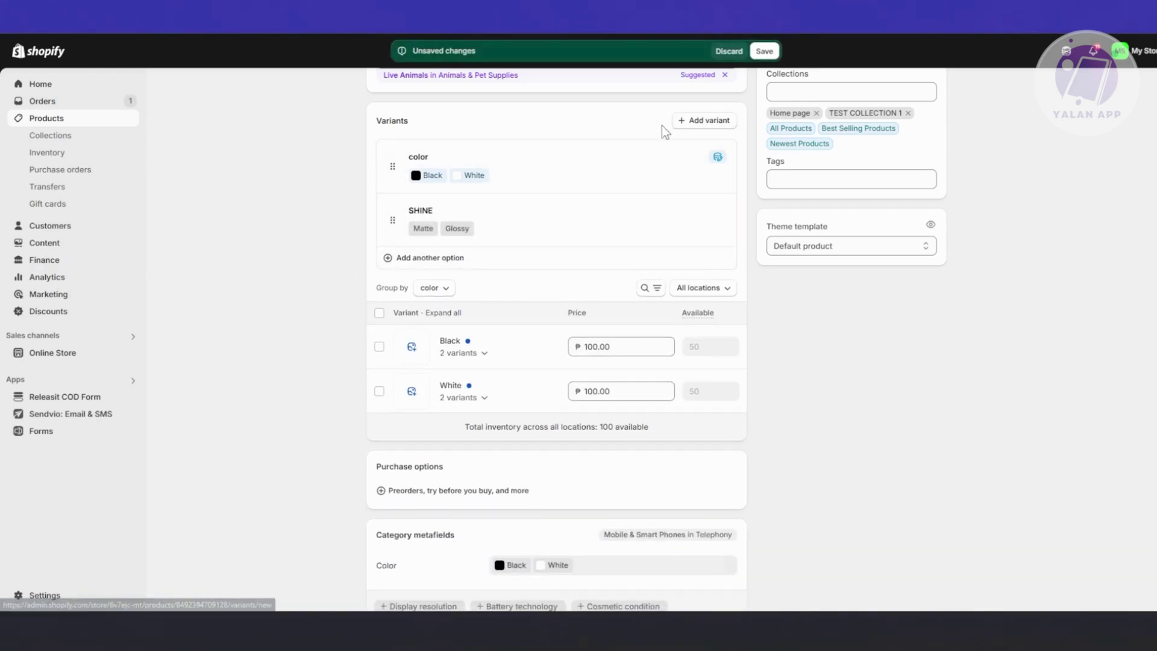
pyautogui.click(763, 53)
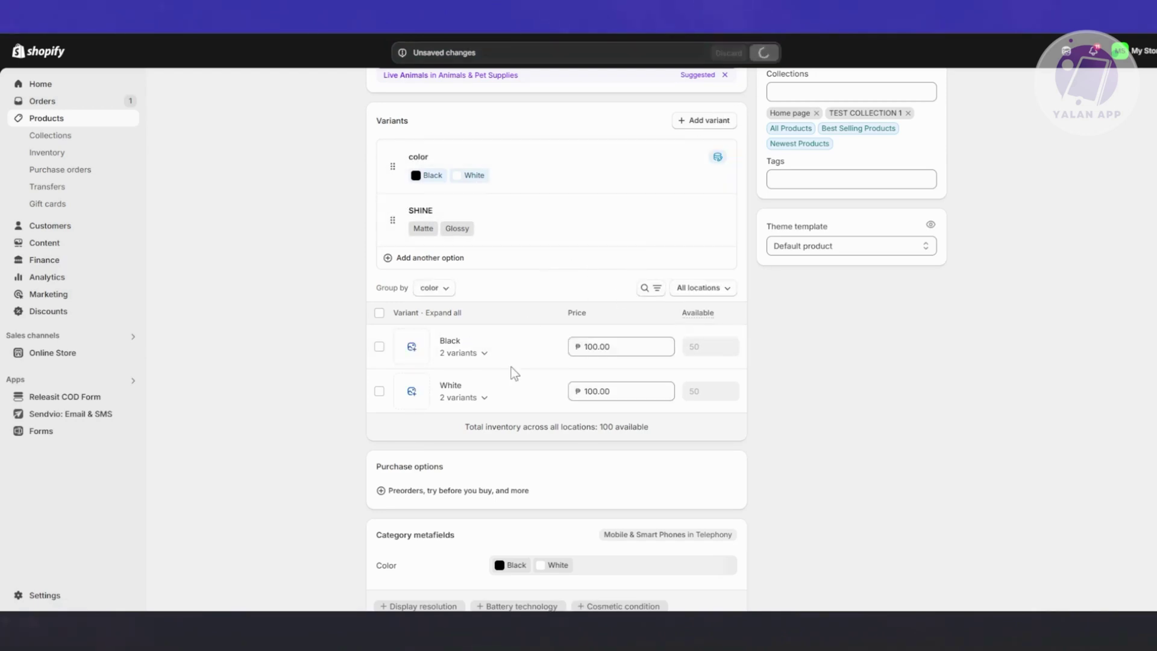
# View the form for adding a single variant, and return to PRODUCT 1's variants
pyautogui.click(705, 121)
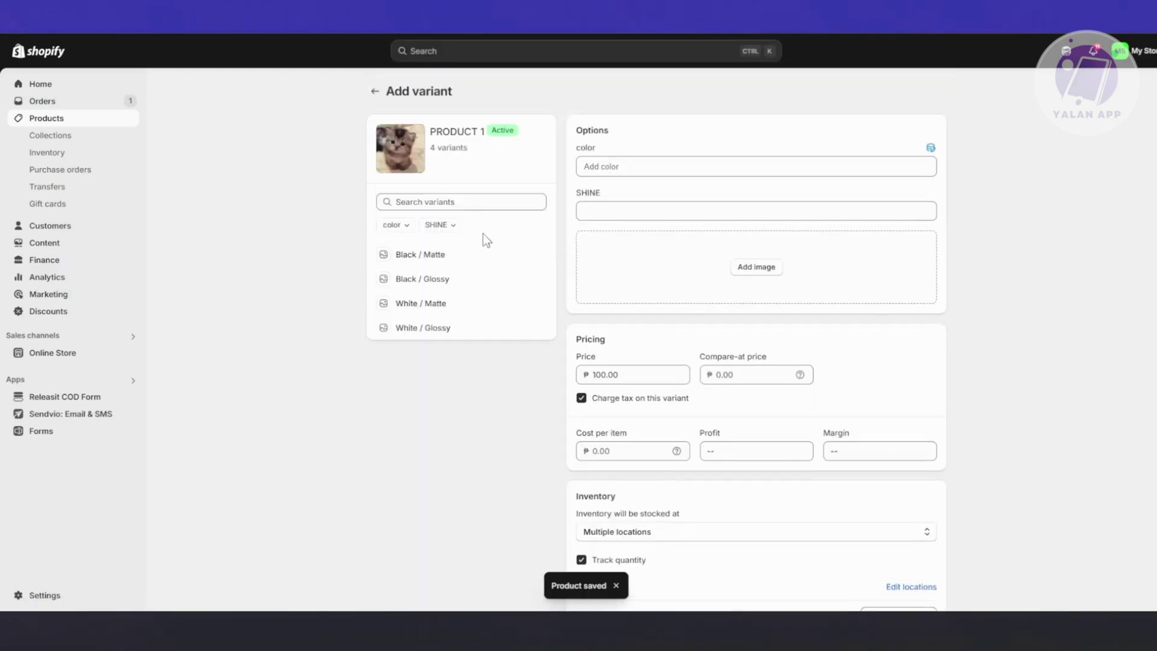
pyautogui.click(376, 91)
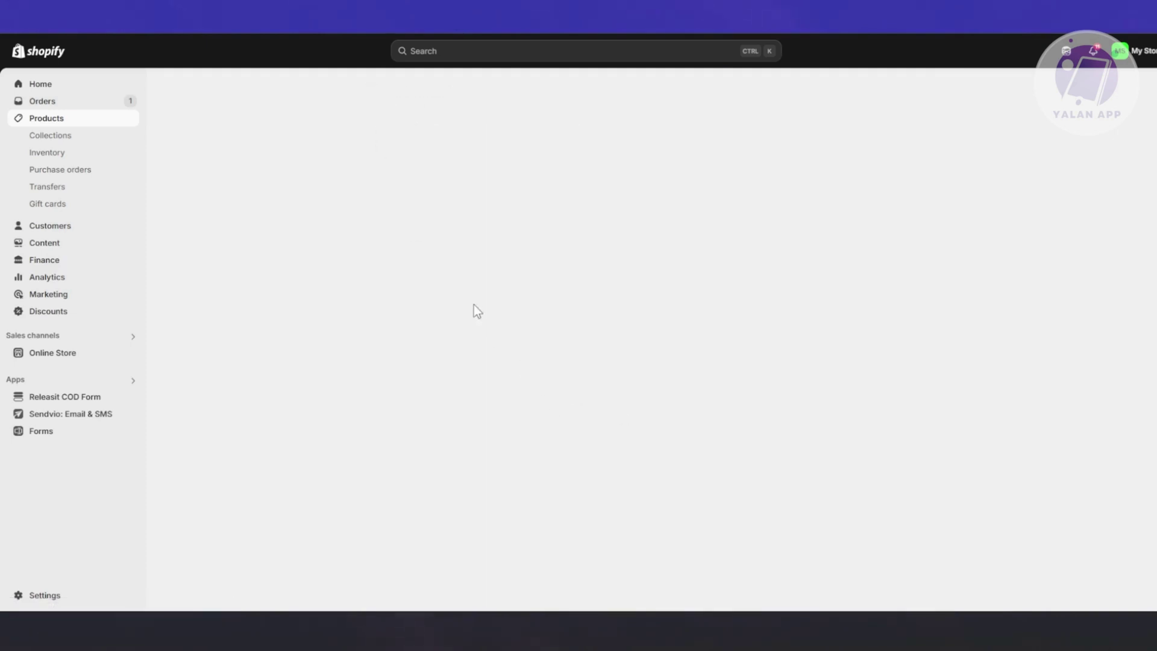
pyautogui.scroll(-4, 474, 300)
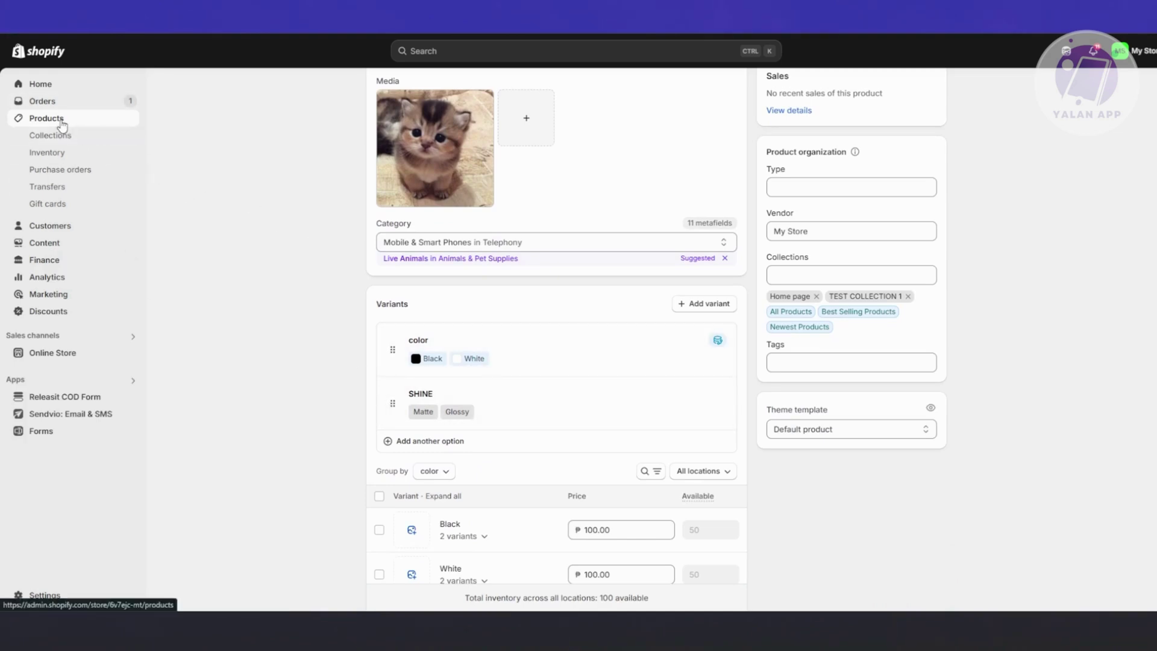
pyautogui.scroll(-4, 663, 361)
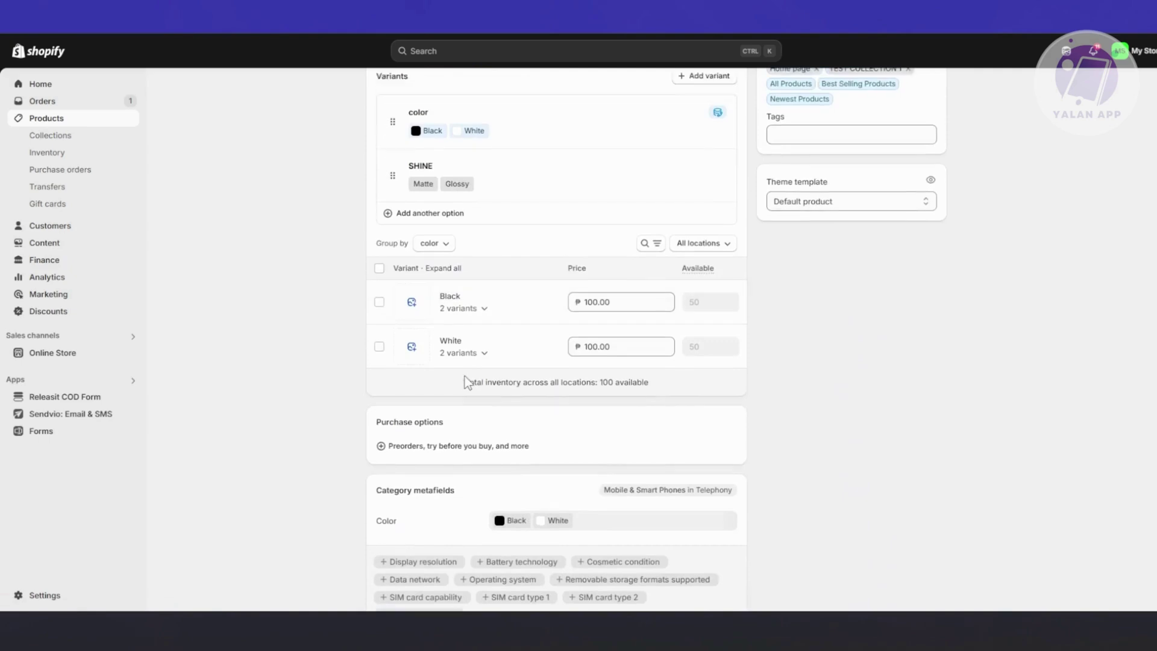
pyautogui.scroll(2, 496, 312)
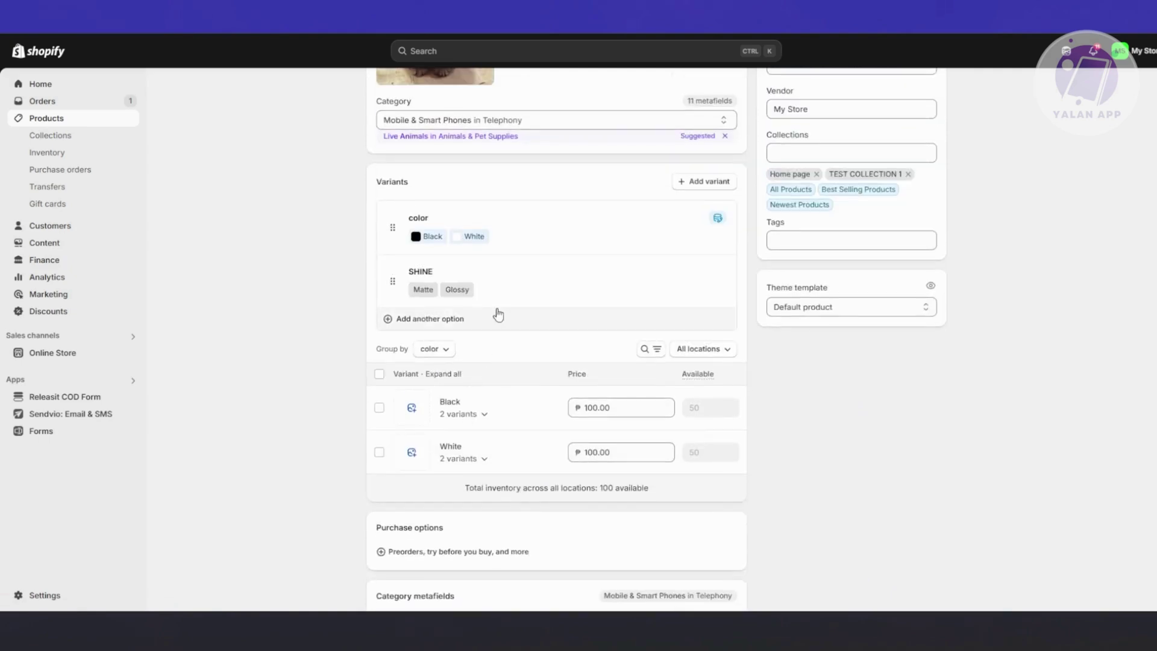
# Add the recommended Display resolution option to the product's variants with the default entry 1080p
pyautogui.click(428, 326)
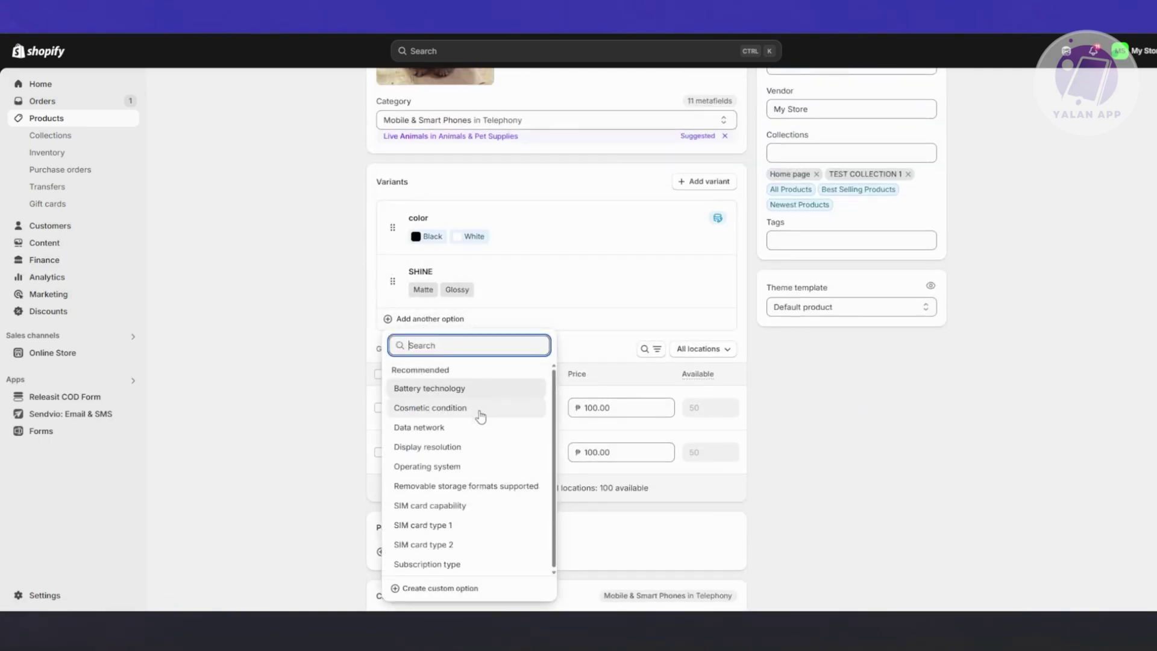
pyautogui.click(454, 446)
pyautogui.doubleClick(473, 344)
pyautogui.click(516, 344)
pyautogui.click(497, 367)
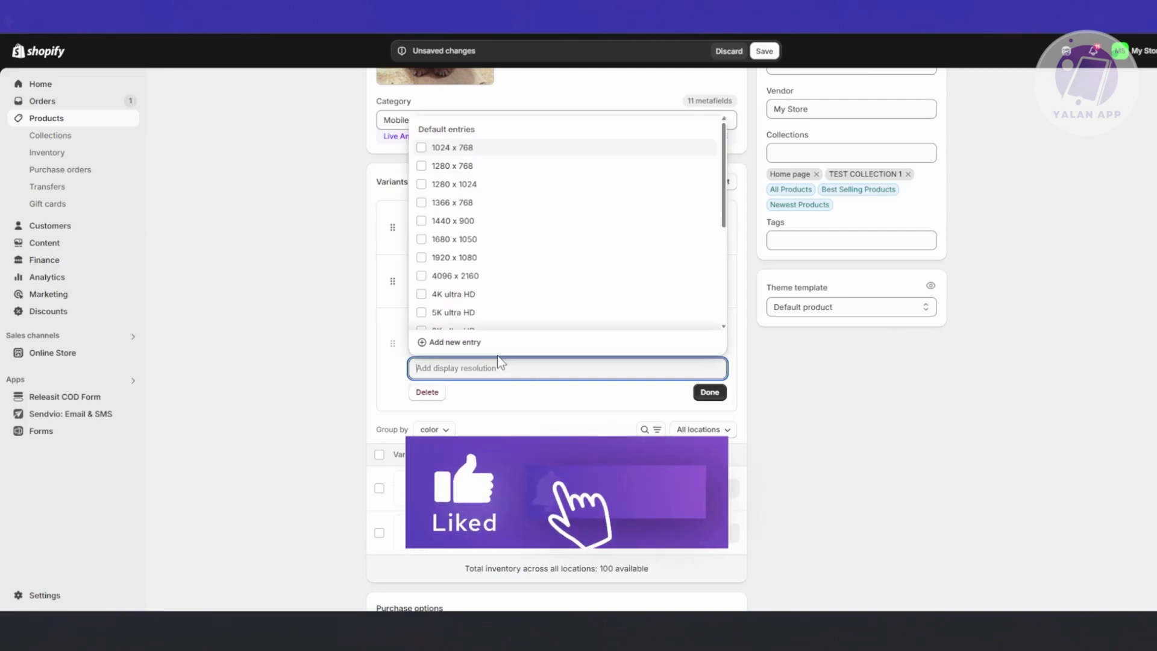
pyautogui.write('1080')
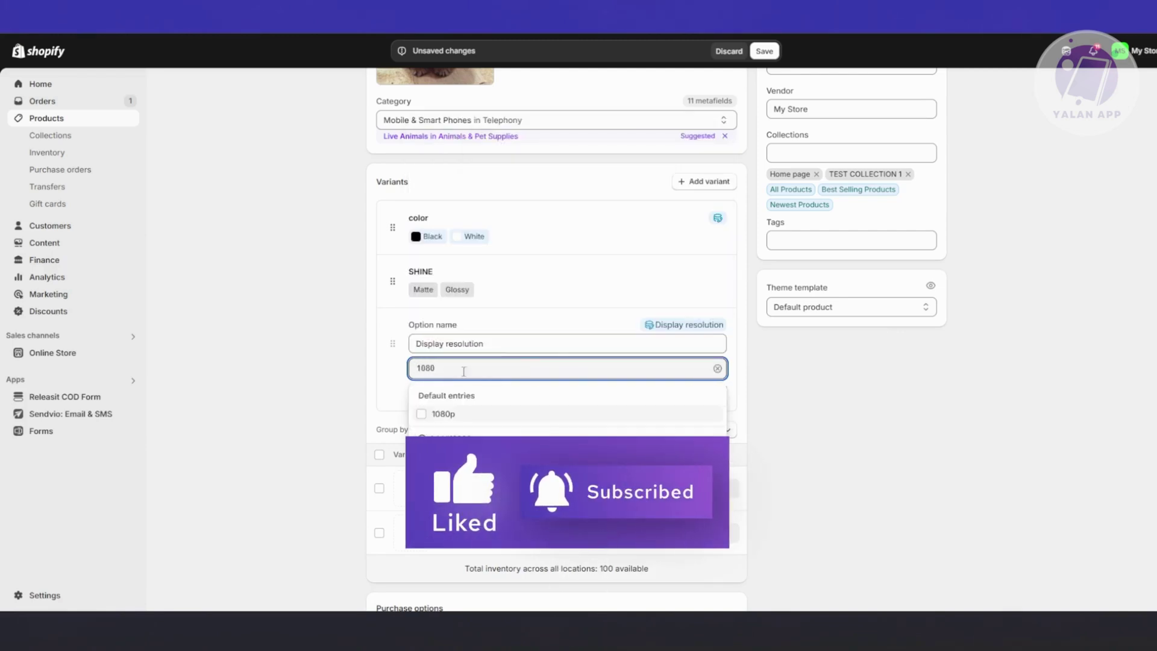
pyautogui.click(422, 415)
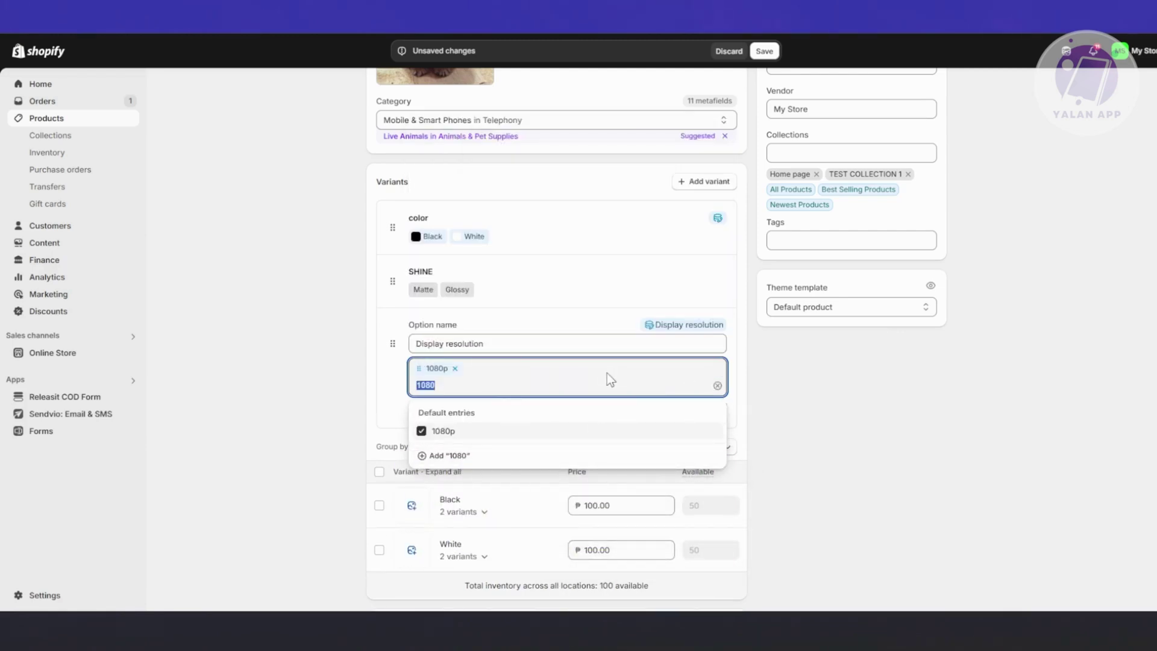
# Add 4K ultra HD as a second value of the Display resolution option
pyautogui.click(390, 379)
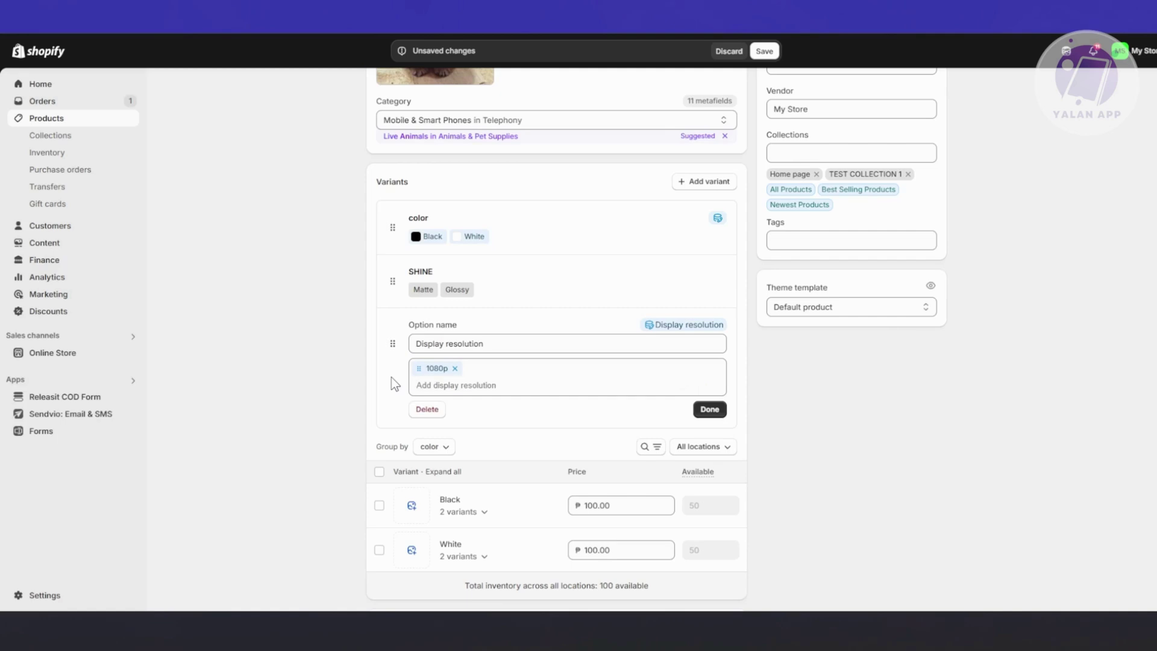
pyautogui.write('4k')
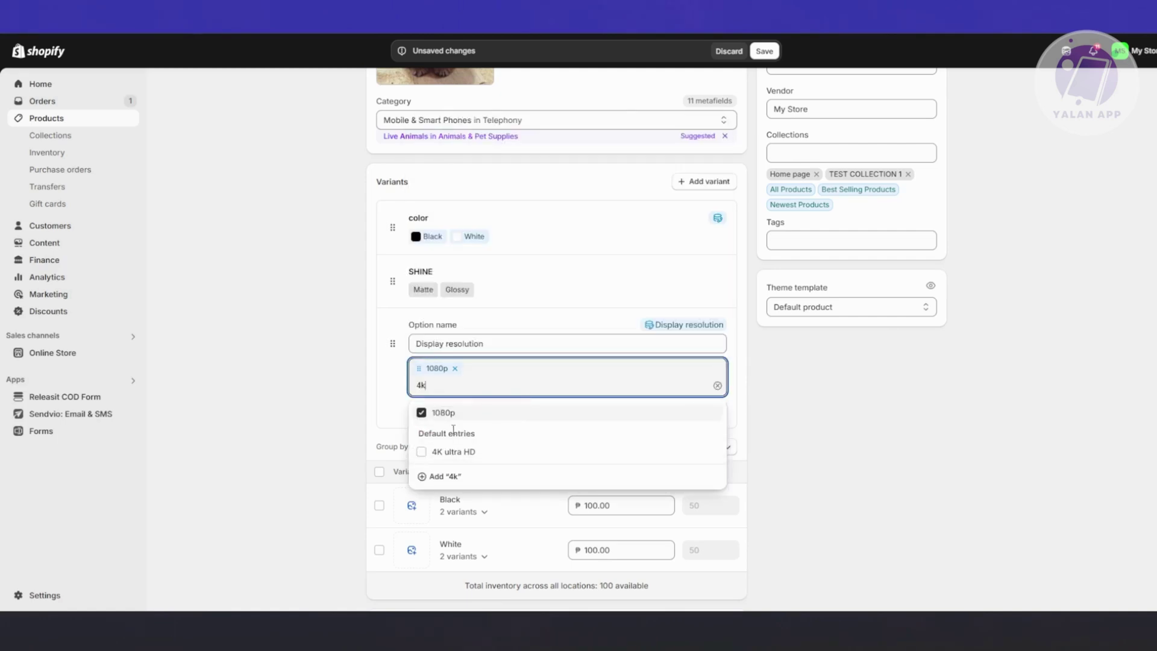
pyautogui.click(453, 452)
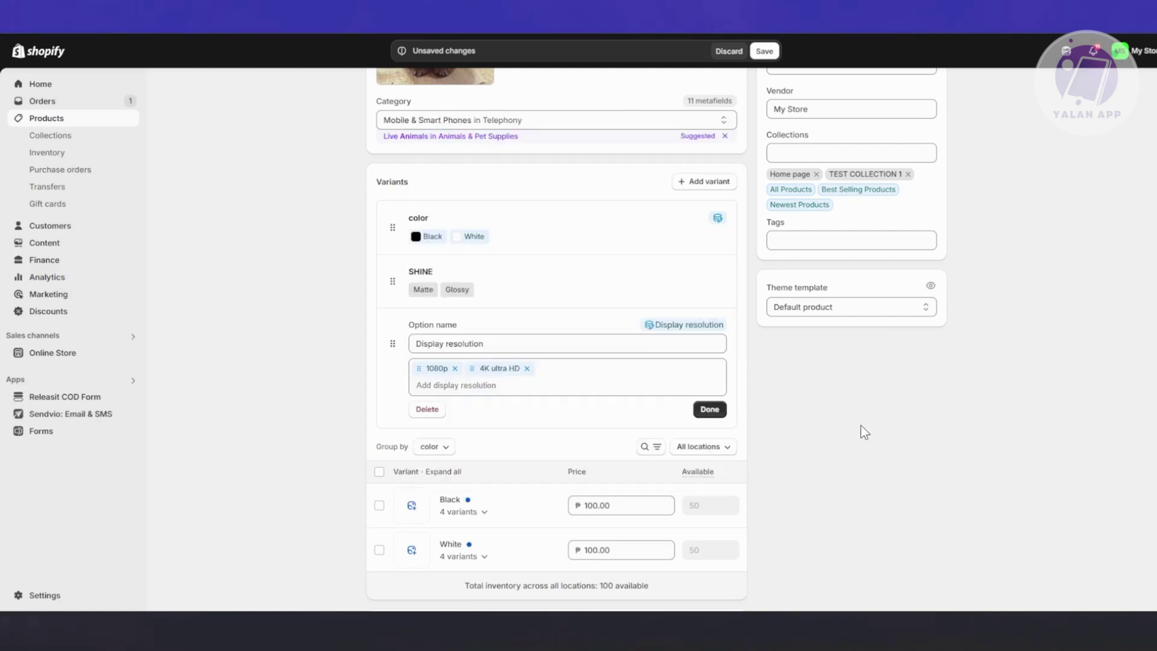
# Finish editing the Display resolution option and save the product
pyautogui.click(704, 411)
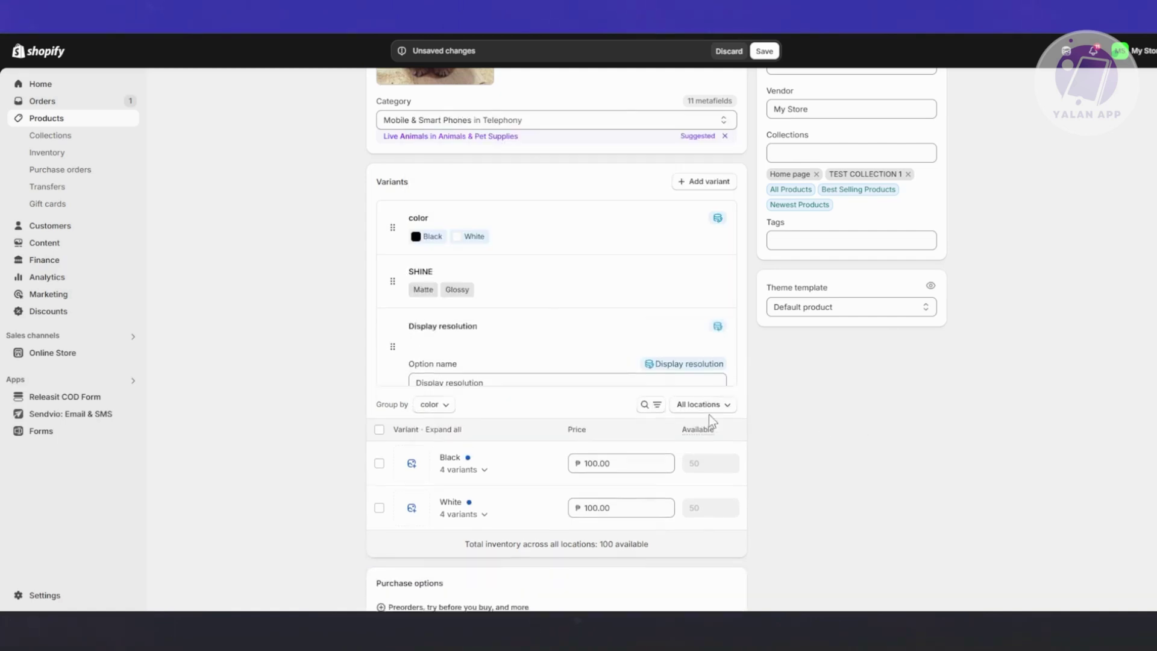
pyautogui.click(763, 52)
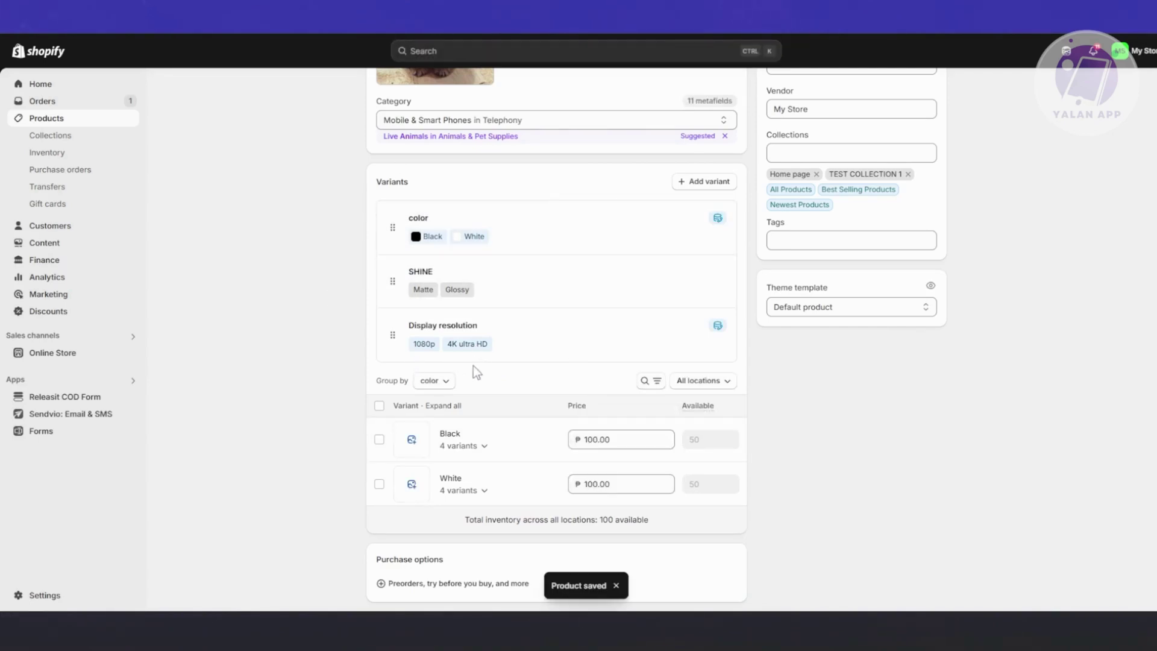
# View the variant combinations on the form for adding a variant, and return to the Variants section of PRODUCT 1
pyautogui.click(715, 181)
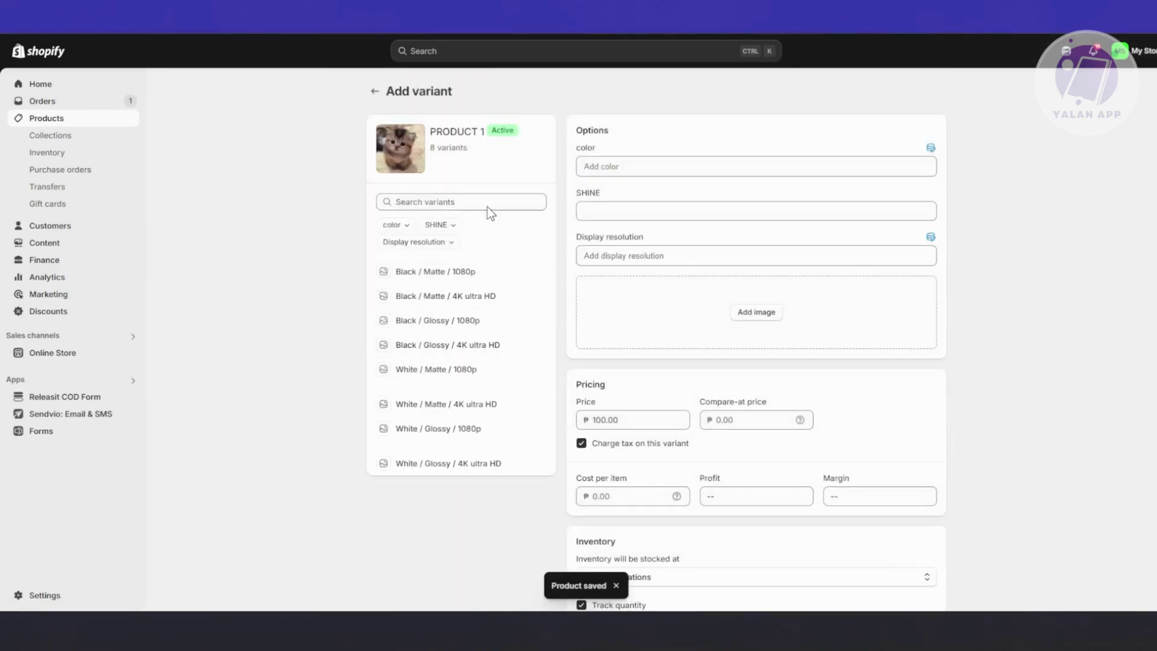
pyautogui.click(375, 91)
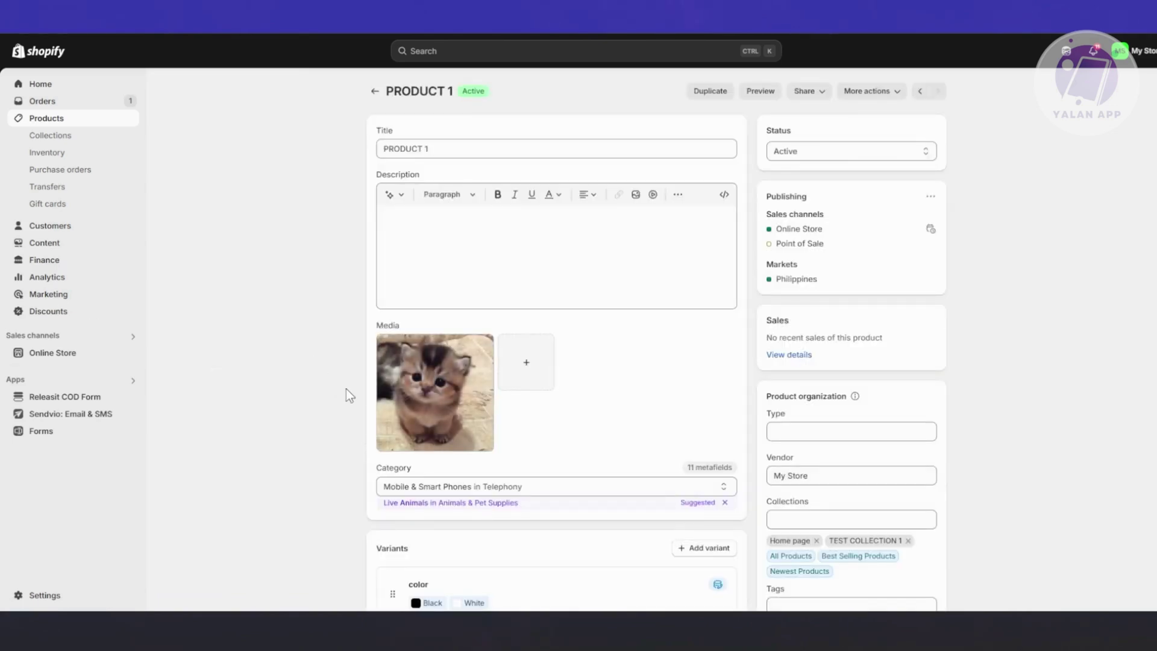
pyautogui.scroll(-8, 387, 375)
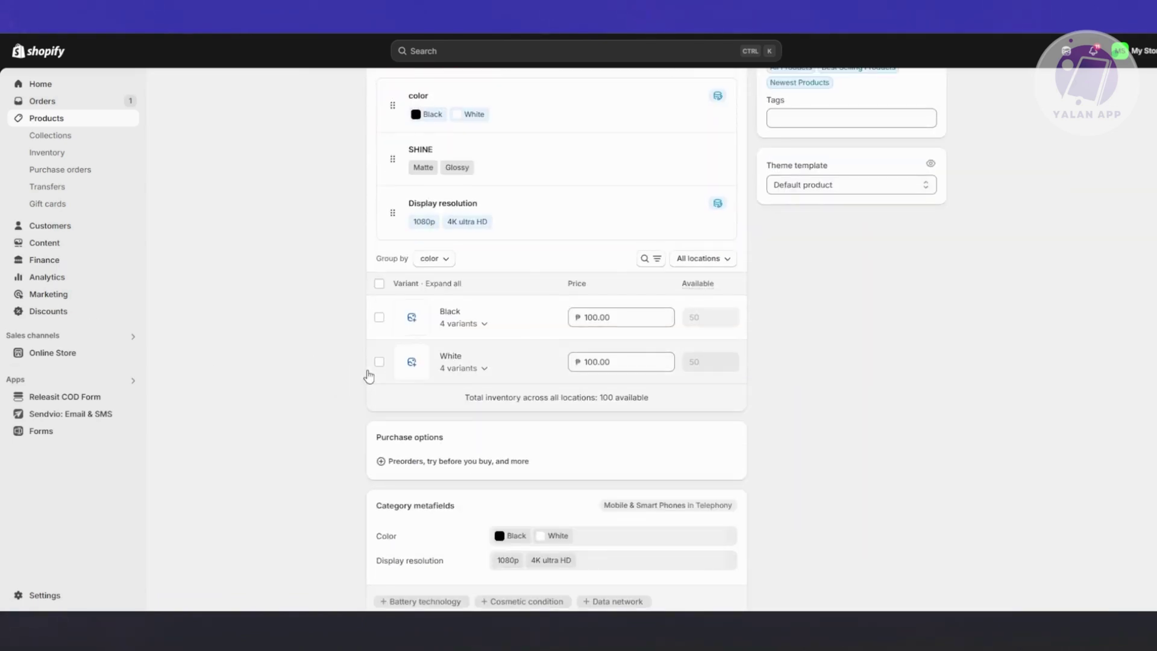
pyautogui.scroll(3, 313, 332)
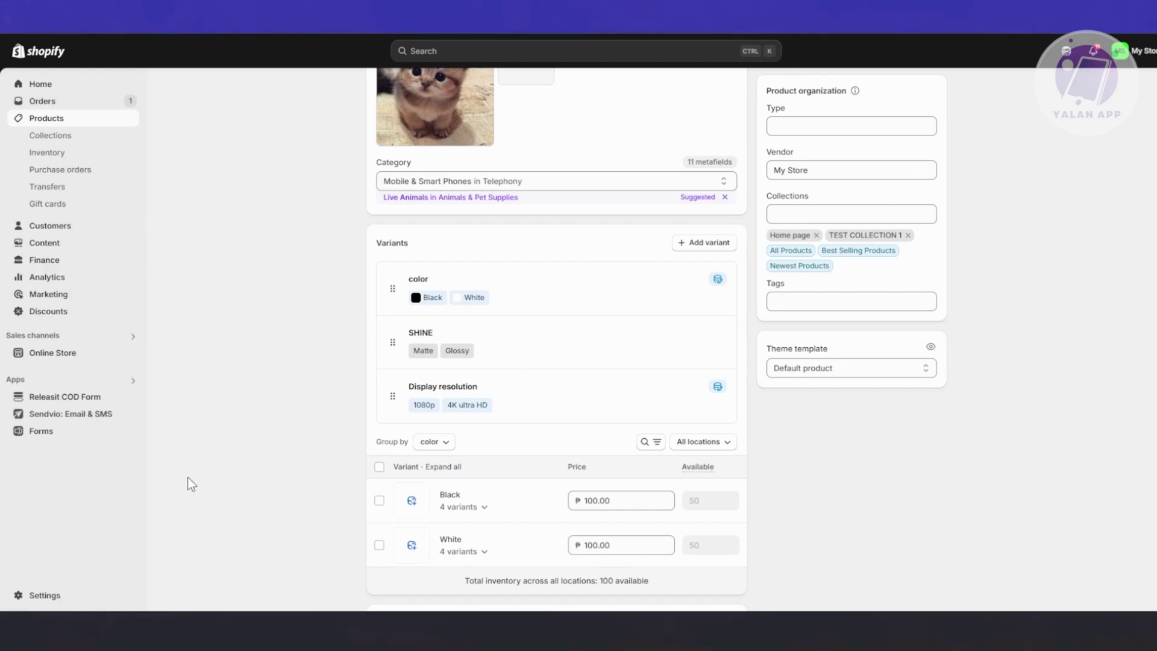
# Go from the store settings to the Shopify App Store and search for "product options"
pyautogui.click(43, 595)
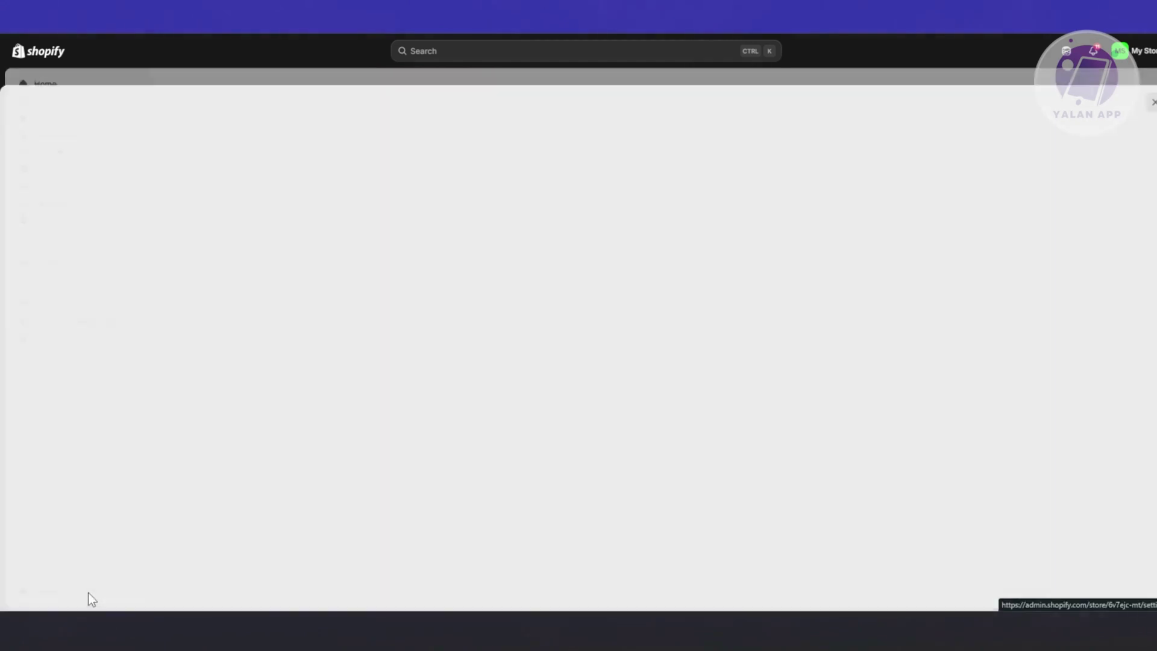
pyautogui.click(380, 395)
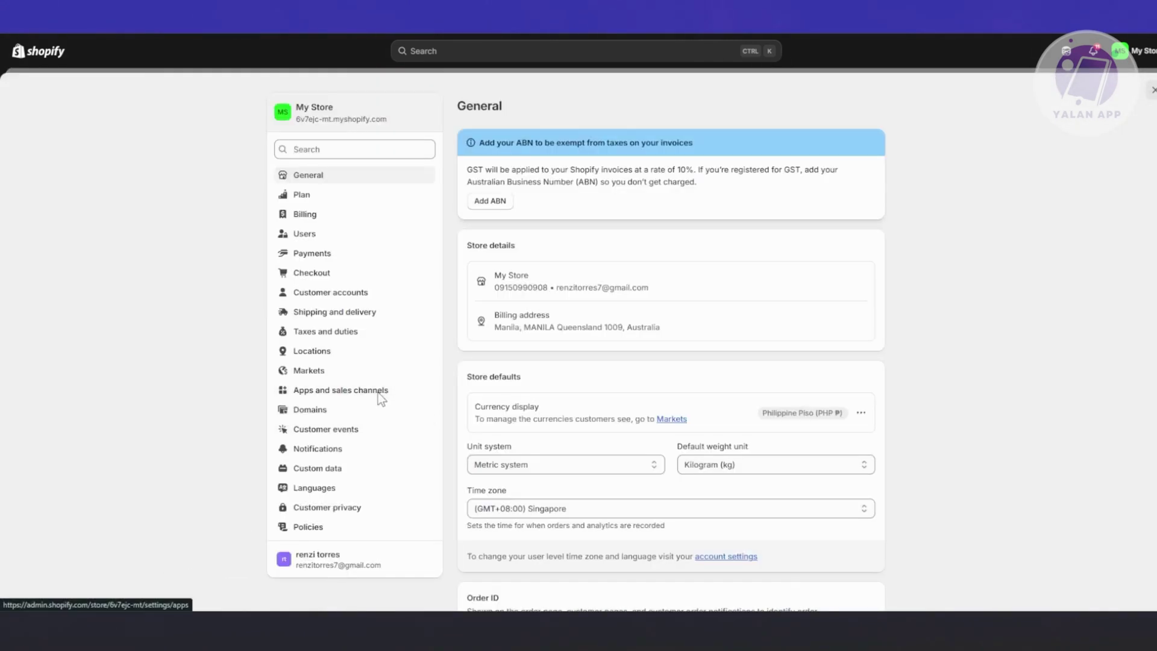
pyautogui.click(860, 111)
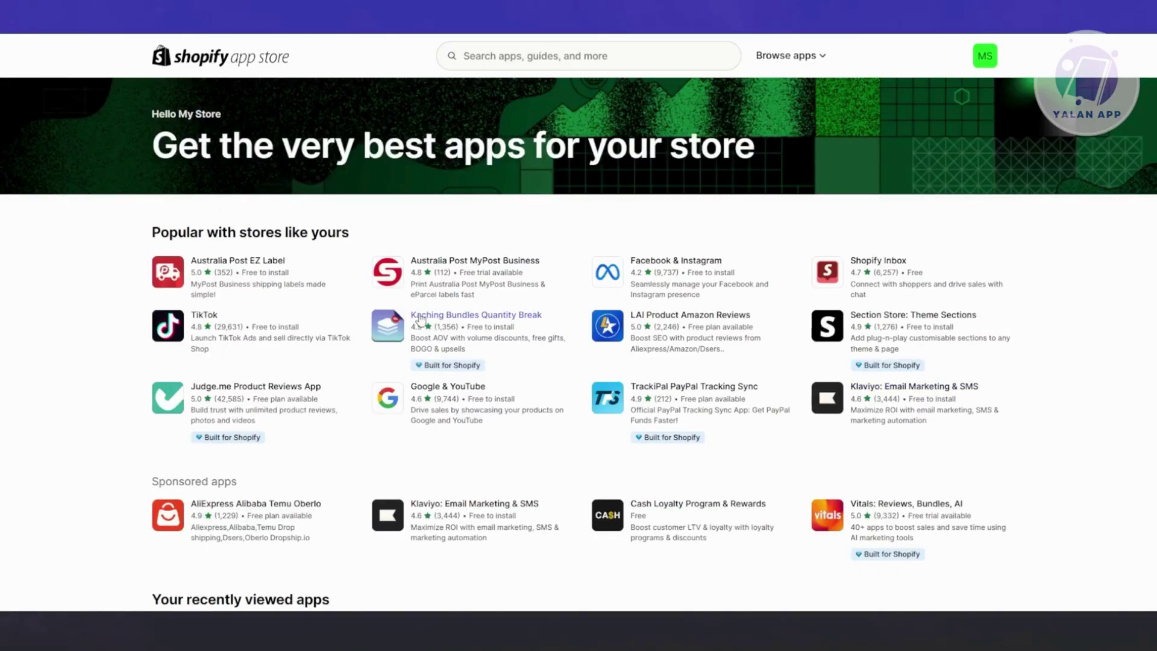
pyautogui.click(564, 55)
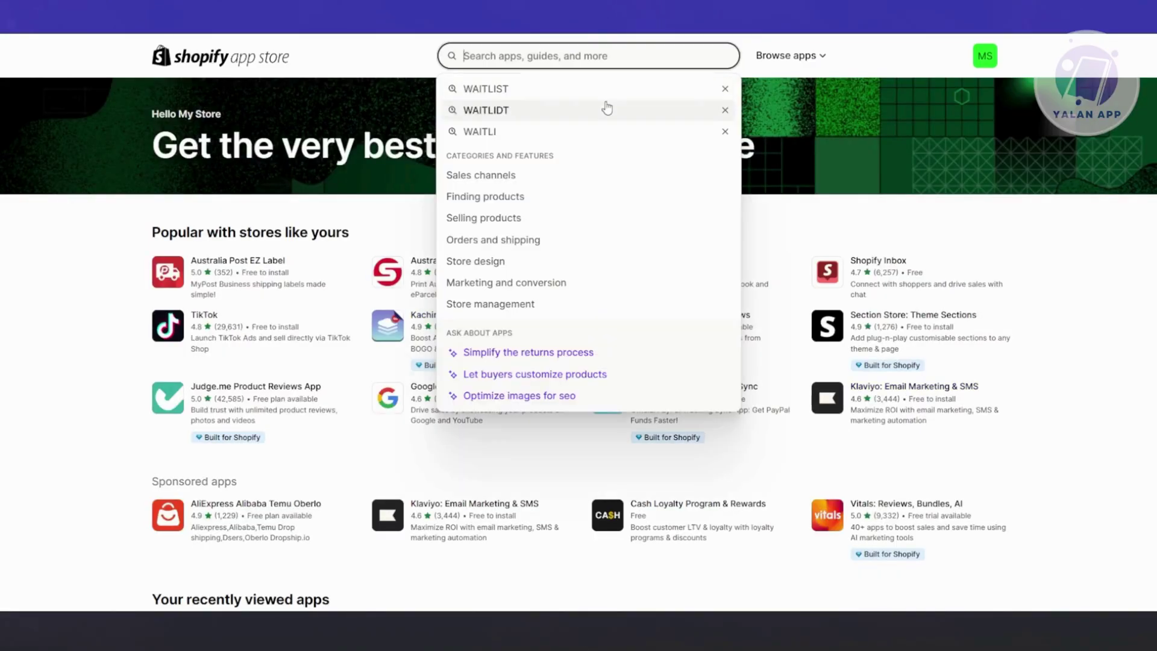
pyautogui.write('product ')
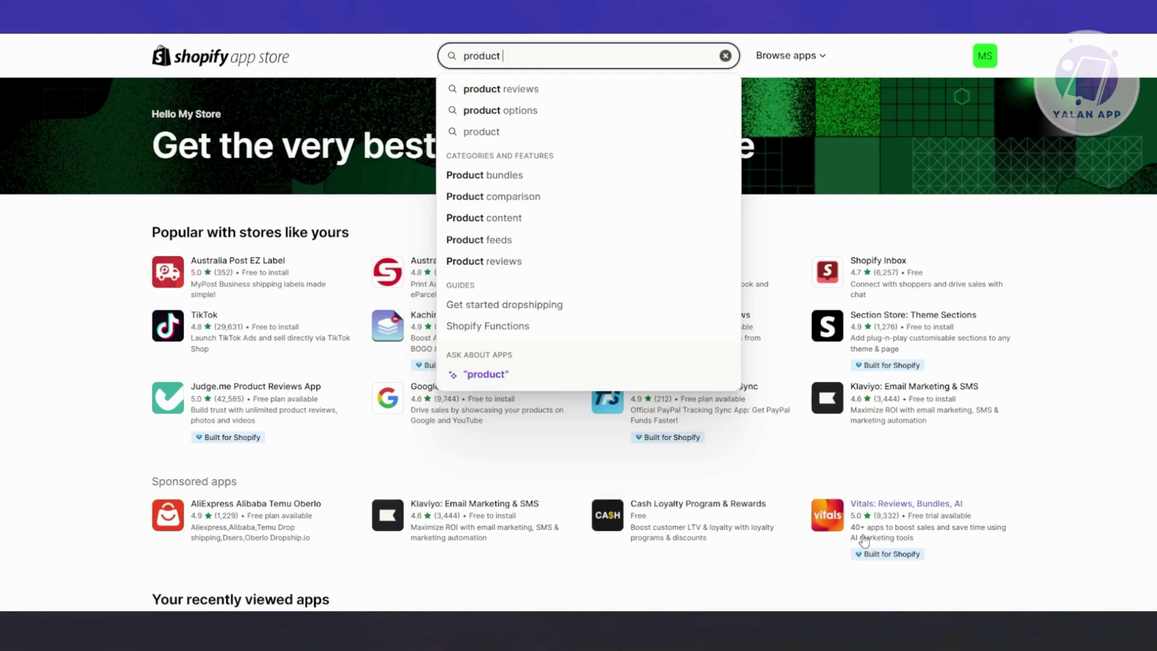
pyautogui.write('options')
pyautogui.press('Return')
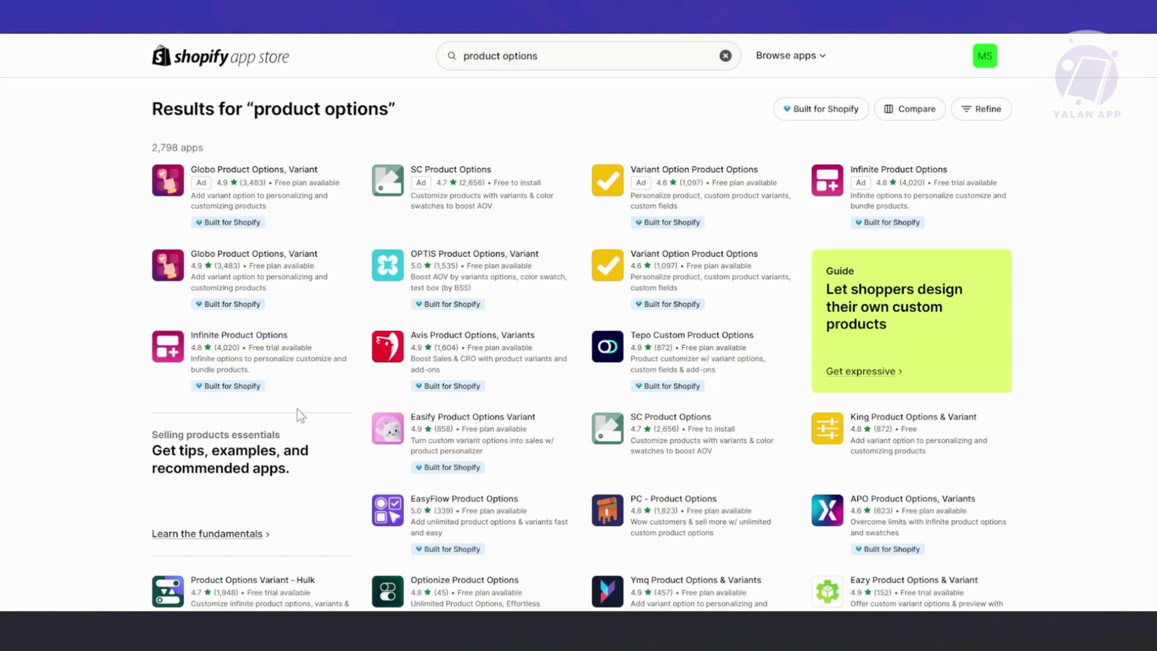
# Open the Globo Product Options, Variant listing and examine the features of its Free, Premium and Pro pricing plans
pyautogui.click(286, 263)
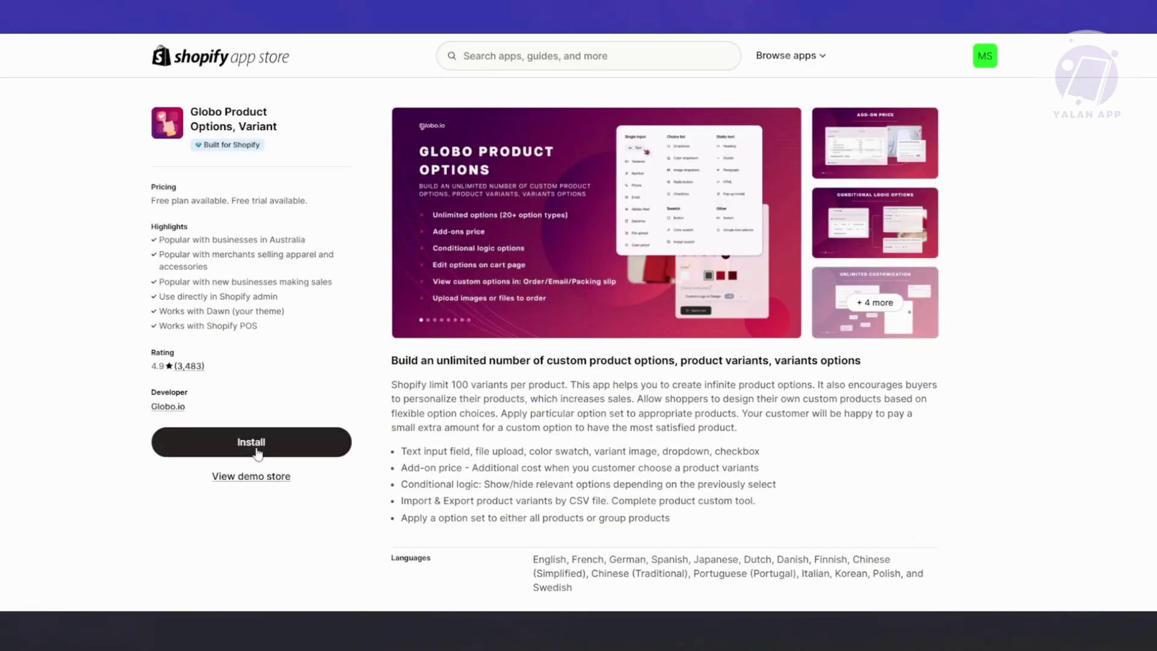
pyautogui.scroll(-6, 344, 368)
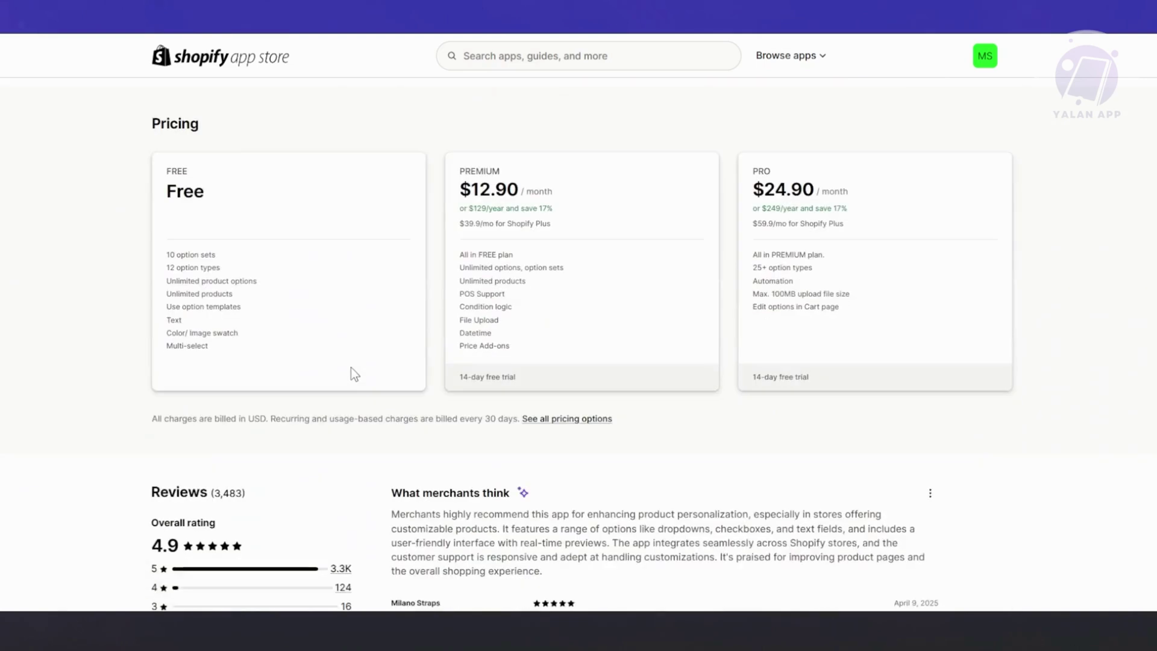
pyautogui.moveTo(172, 253); pyautogui.dragTo(266, 407)
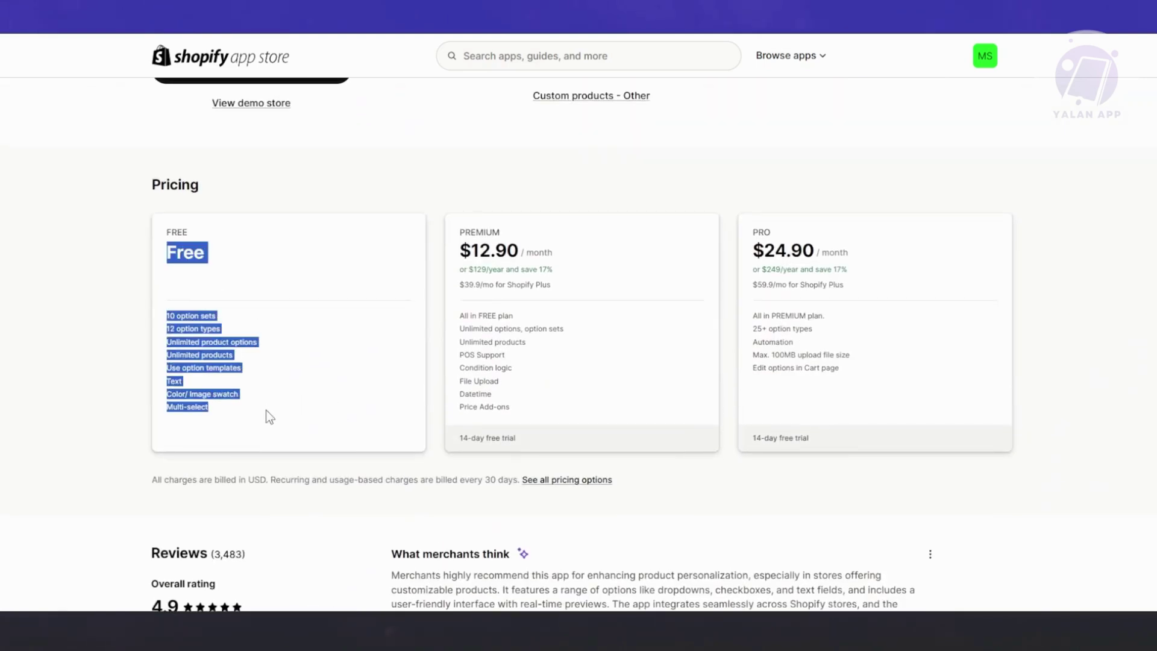
pyautogui.click(186, 319)
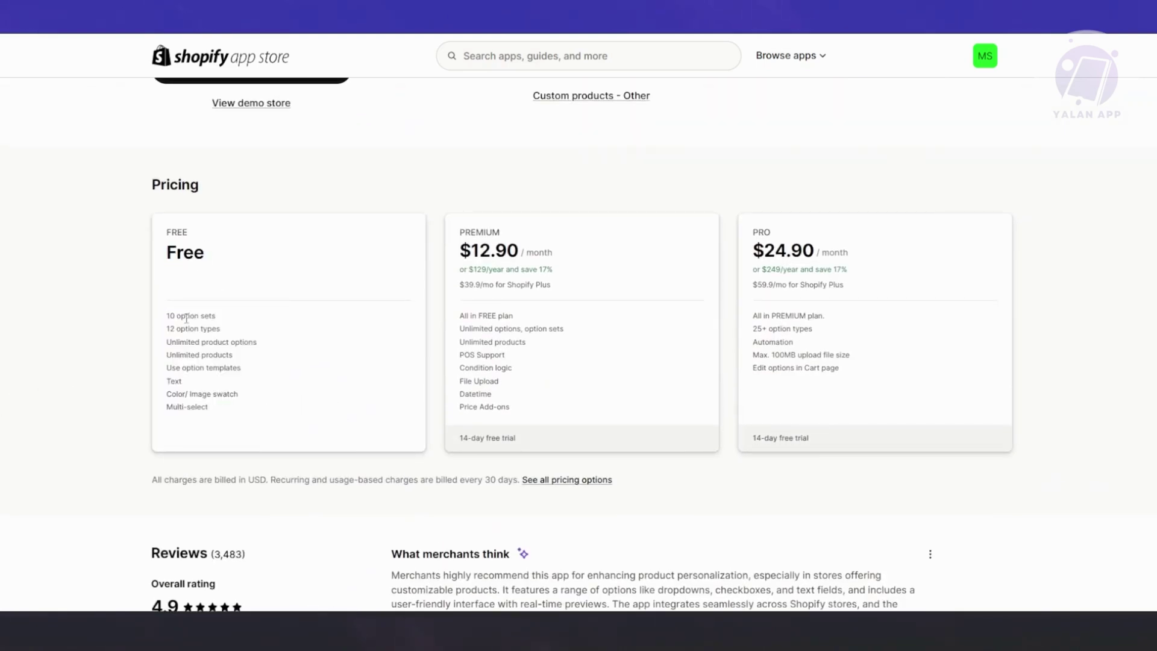
pyautogui.moveTo(167, 319); pyautogui.dragTo(302, 339)
pyautogui.click(181, 330)
pyautogui.moveTo(171, 342); pyautogui.dragTo(281, 347)
pyautogui.moveTo(166, 348); pyautogui.dragTo(235, 356)
pyautogui.click(118, 415)
pyautogui.moveTo(457, 235); pyautogui.dragTo(690, 244)
pyautogui.moveTo(459, 314); pyautogui.dragTo(885, 377)
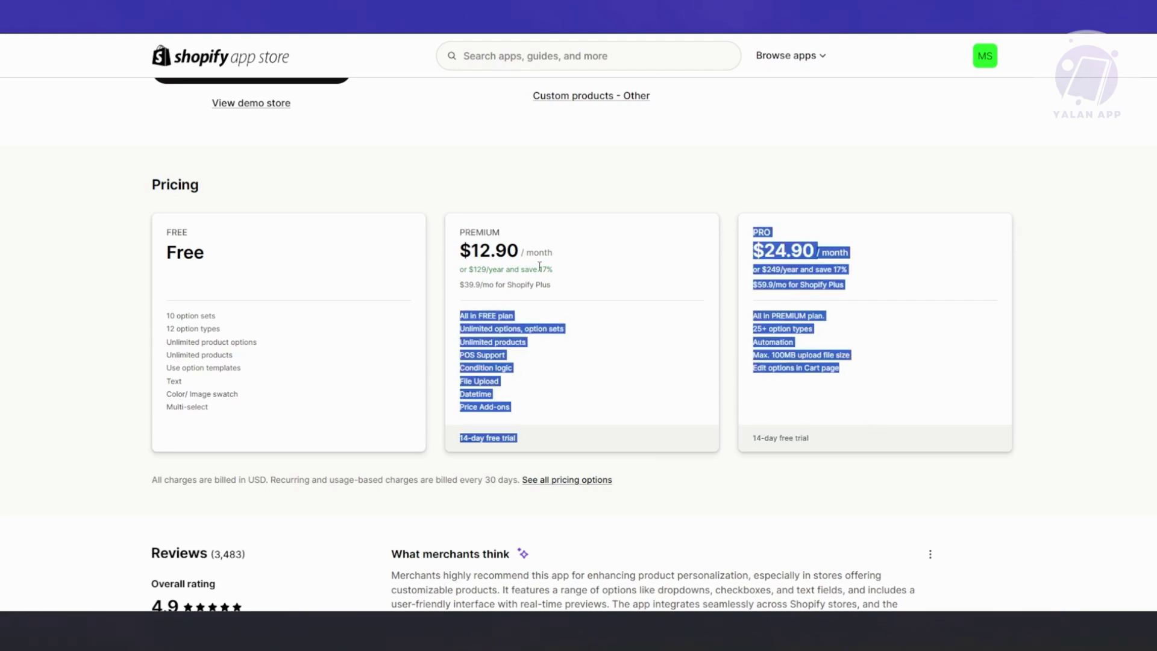
# Install Globo Product Options in the store and continue on the Free plan
pyautogui.scroll(5, 540, 263)
pyautogui.click(319, 373)
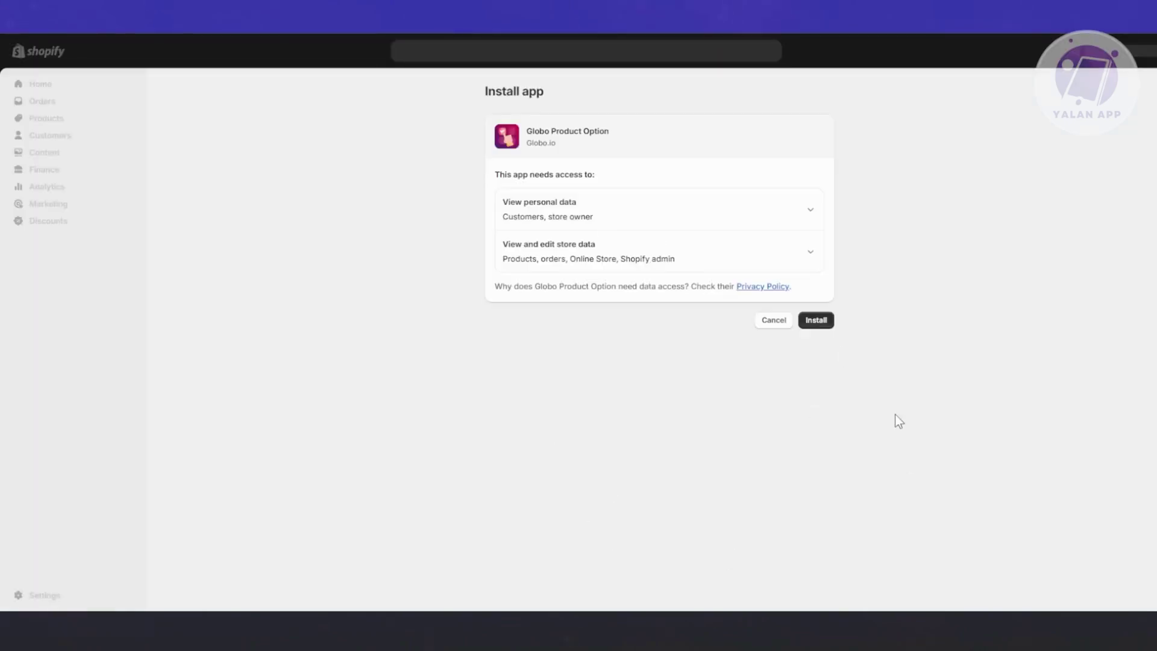
pyautogui.click(817, 321)
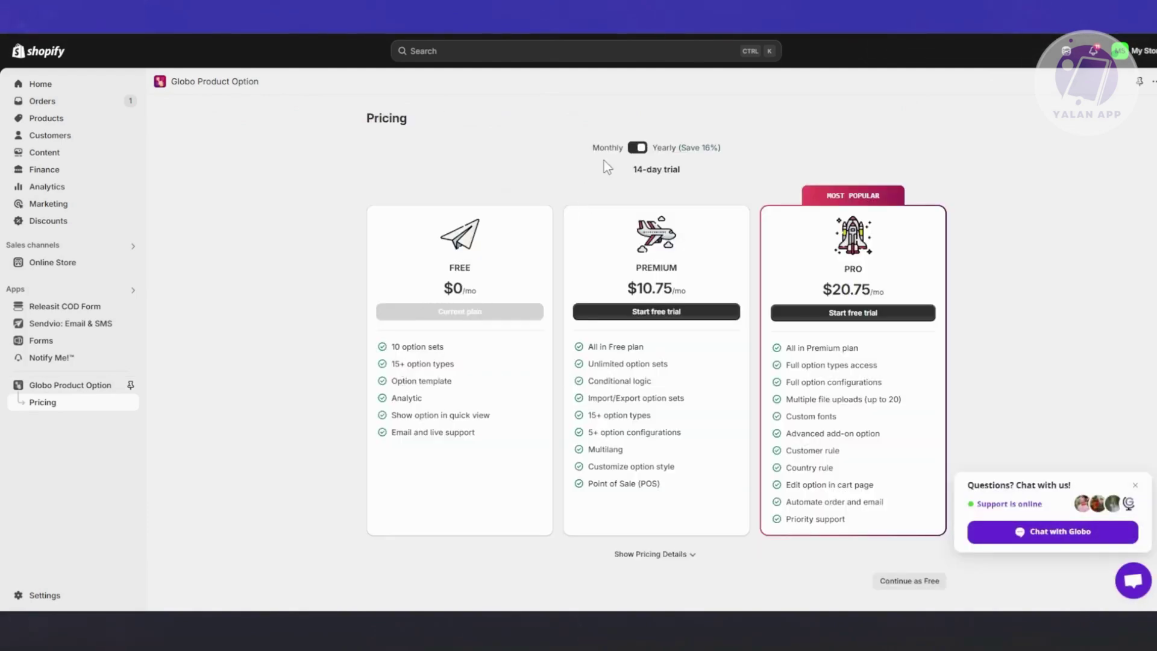
pyautogui.scroll(-1, 608, 265)
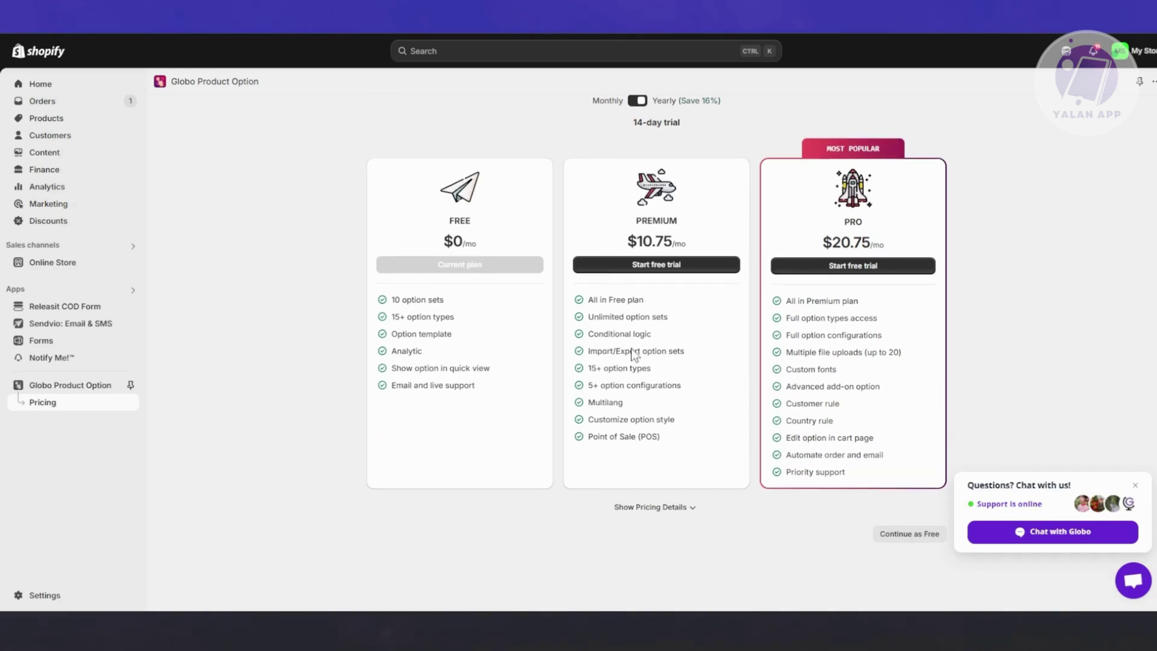
pyautogui.click(893, 534)
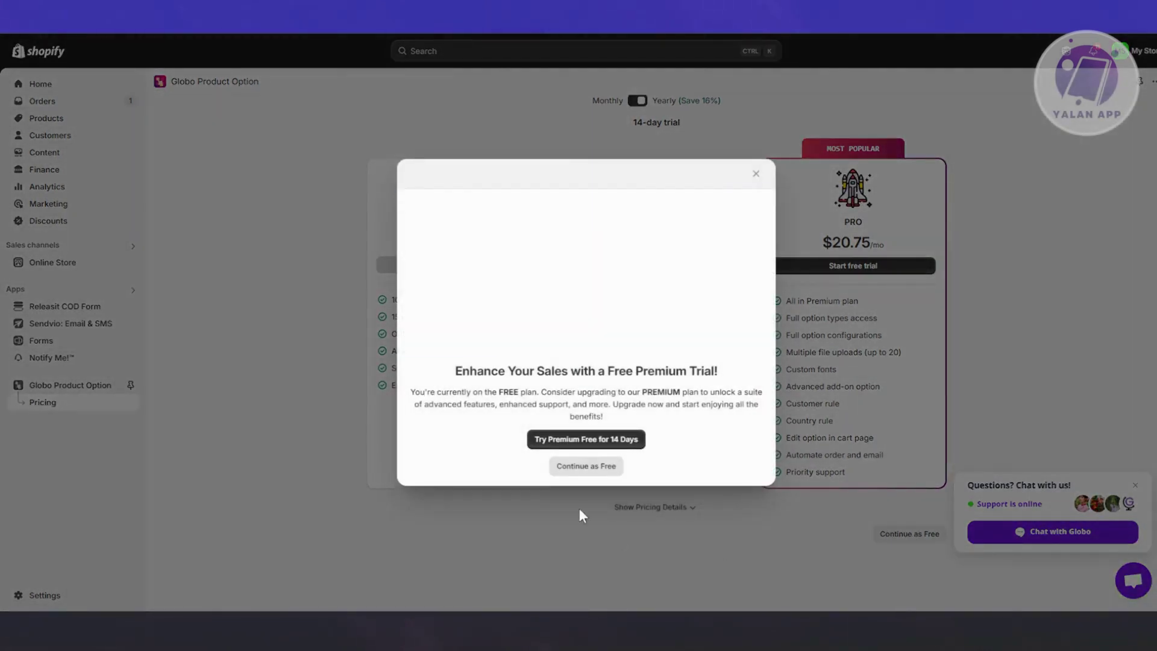
pyautogui.click(605, 473)
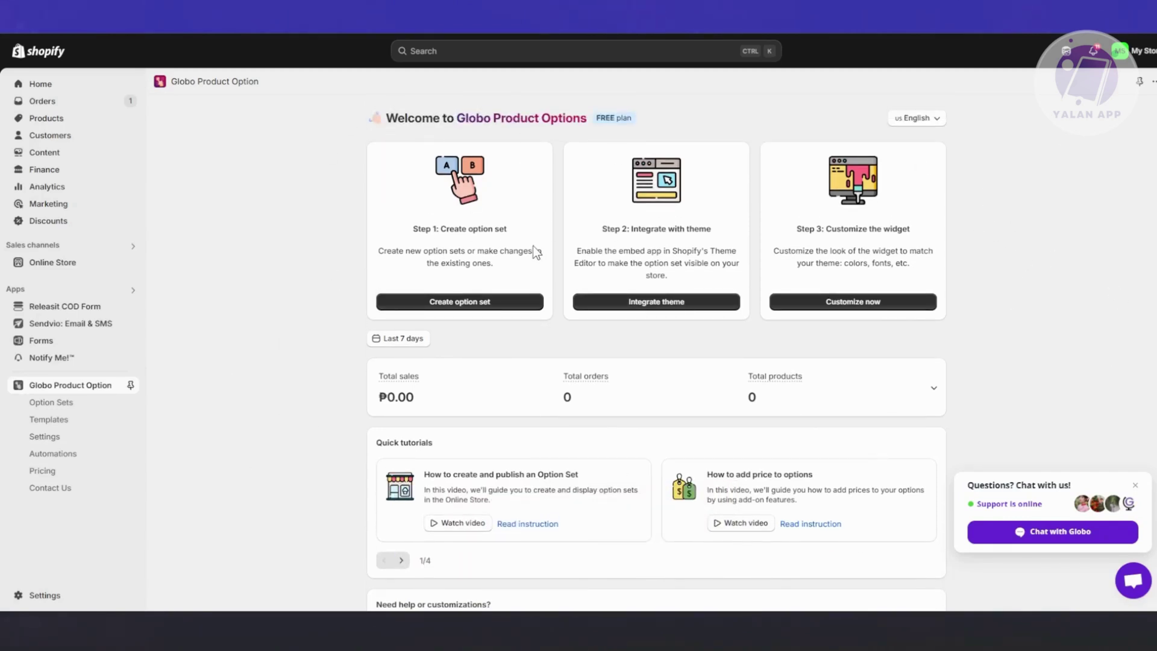
# Create a new option set and apply it manually to PRODUCT 1 only
pyautogui.click(475, 303)
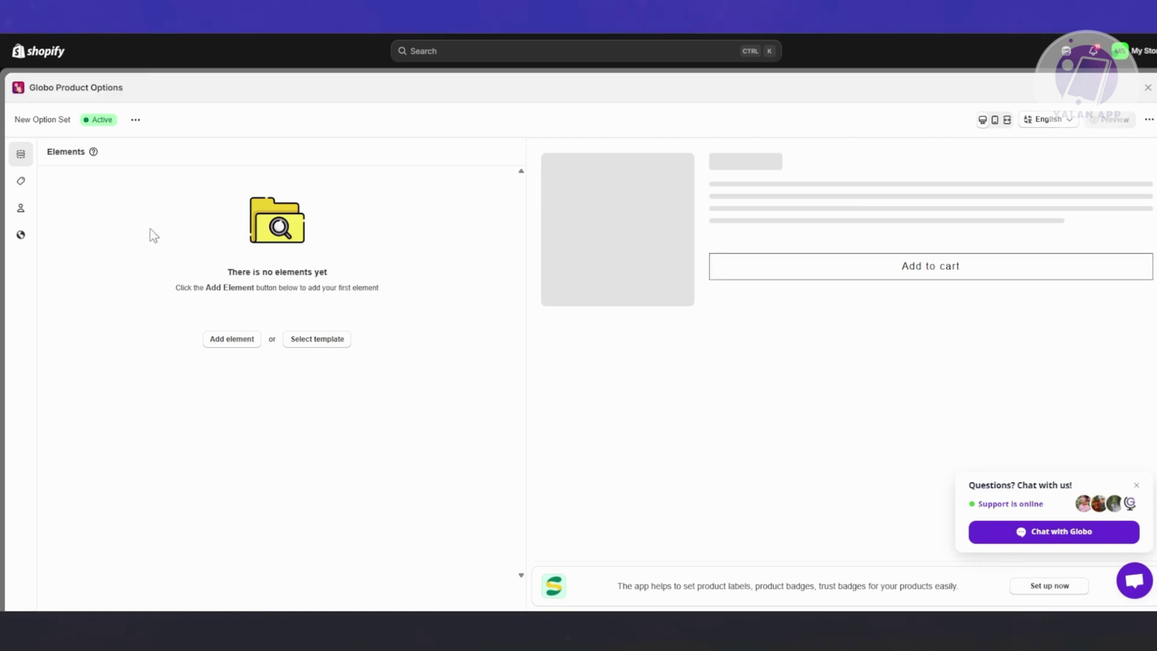
pyautogui.click(22, 183)
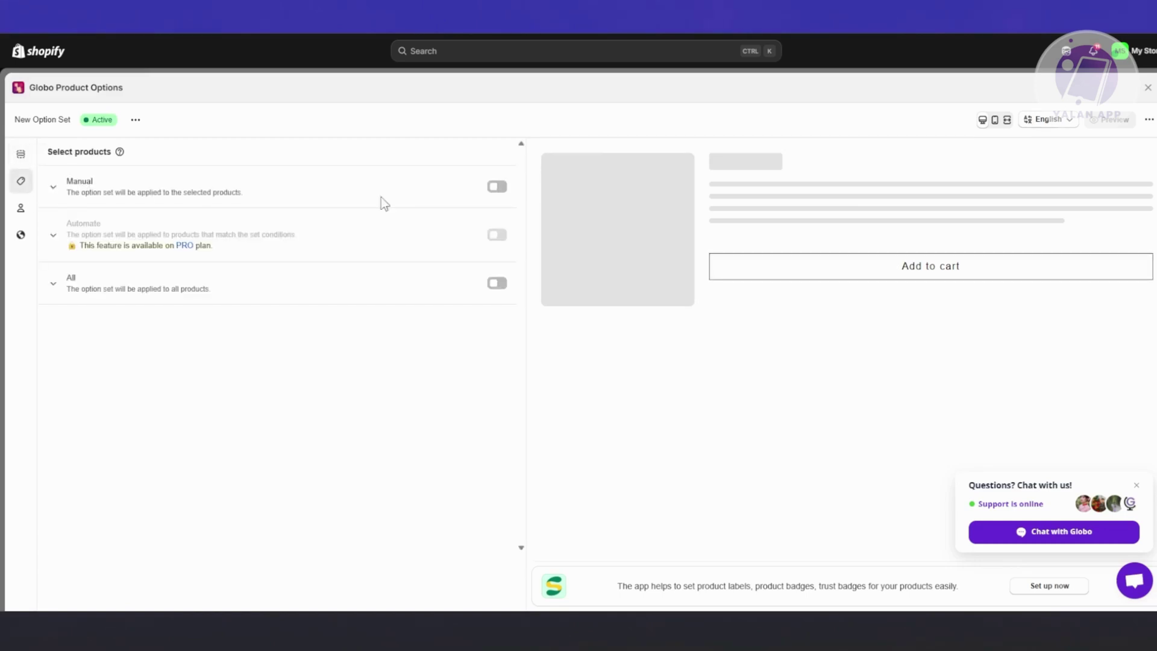
pyautogui.click(497, 186)
pyautogui.click(194, 237)
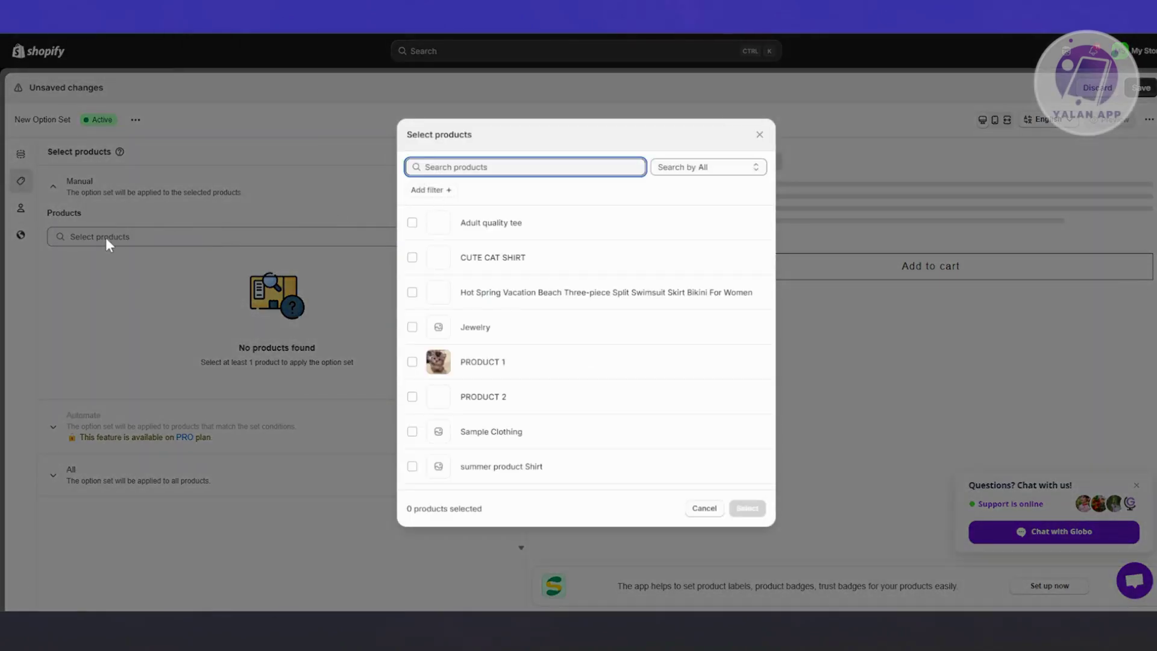
pyautogui.click(496, 363)
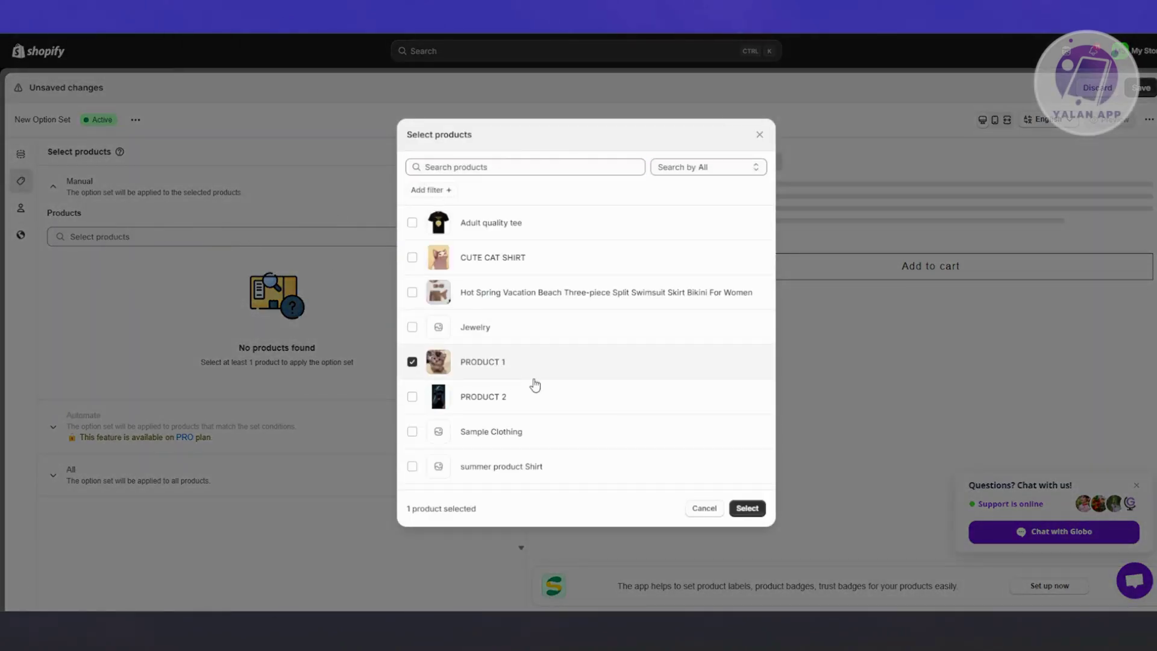
pyautogui.click(746, 510)
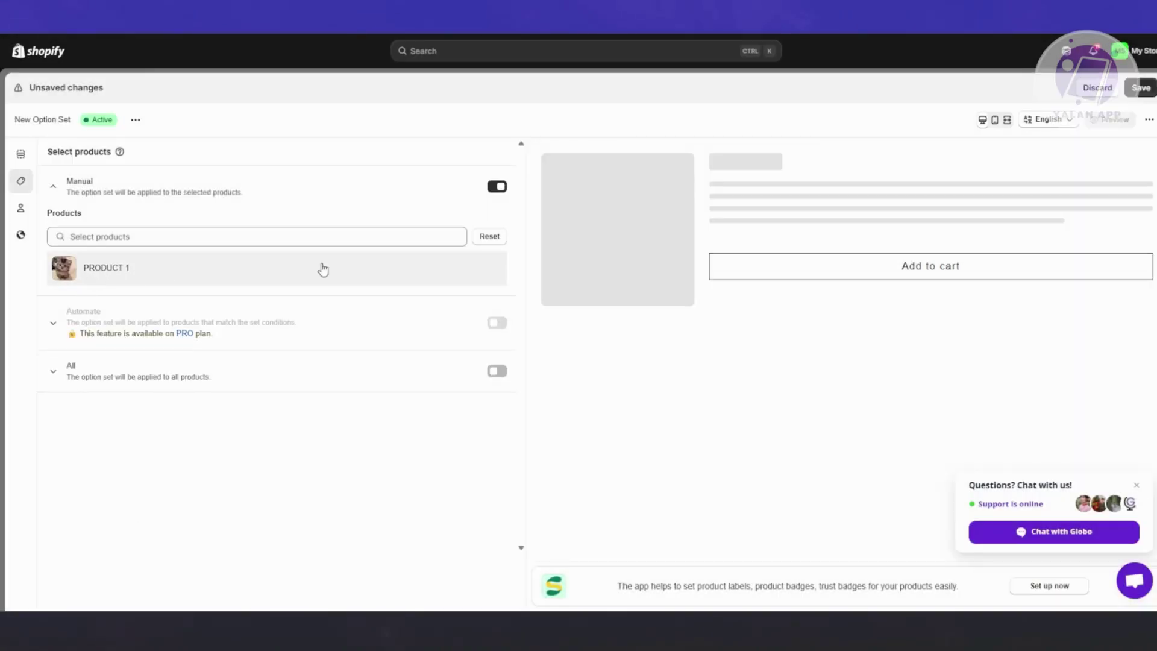
pyautogui.click(336, 237)
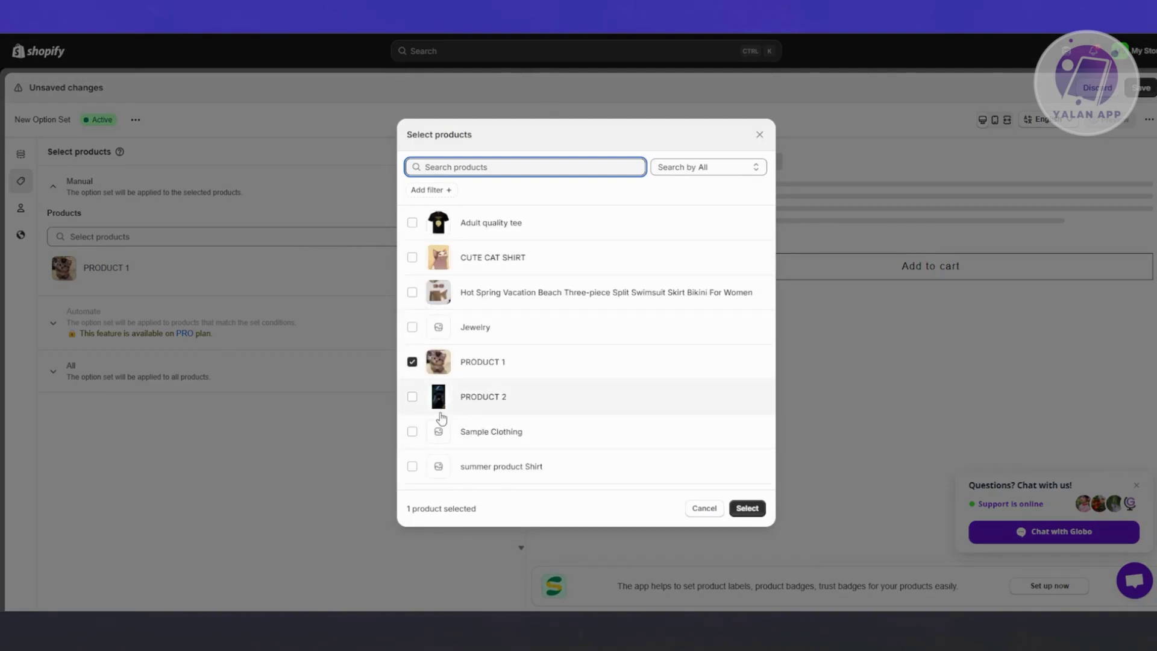
pyautogui.click(89, 509)
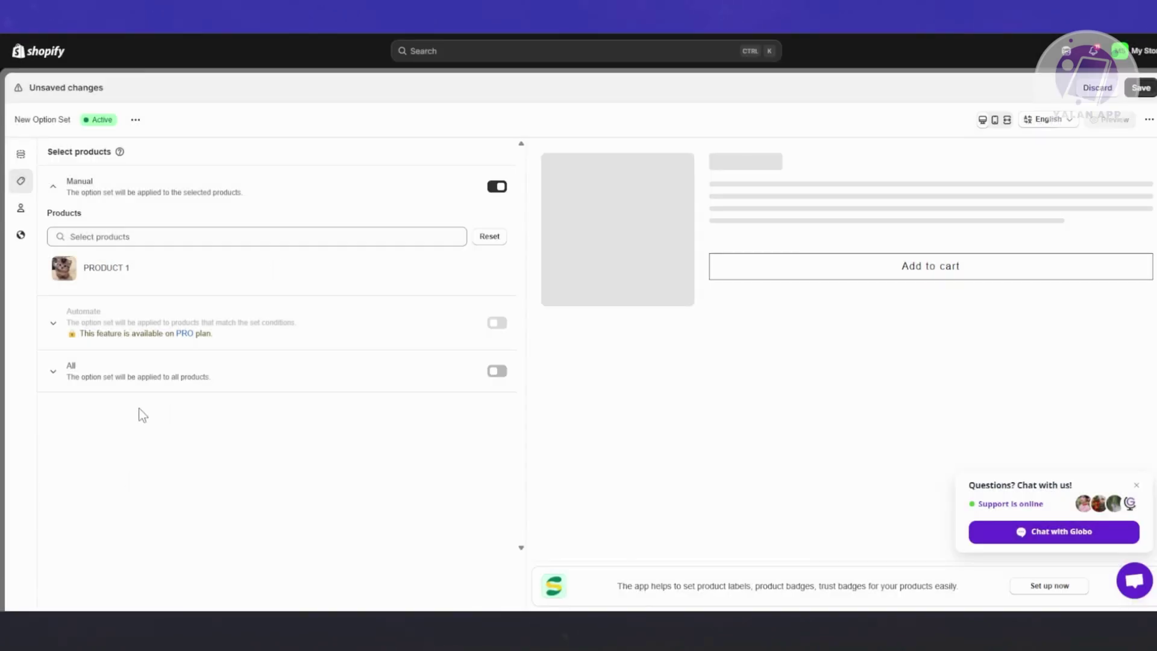
# Look through the element types and templates offered for the option set, and its customer selection settings
pyautogui.click(20, 153)
pyautogui.click(235, 339)
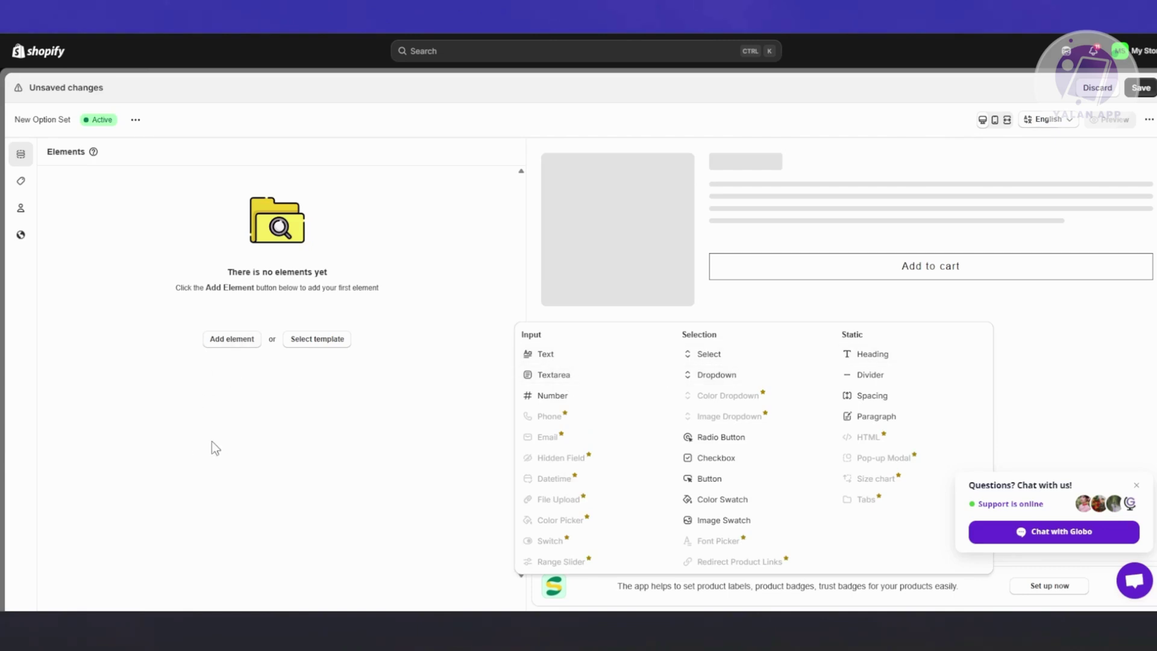
pyautogui.click(333, 344)
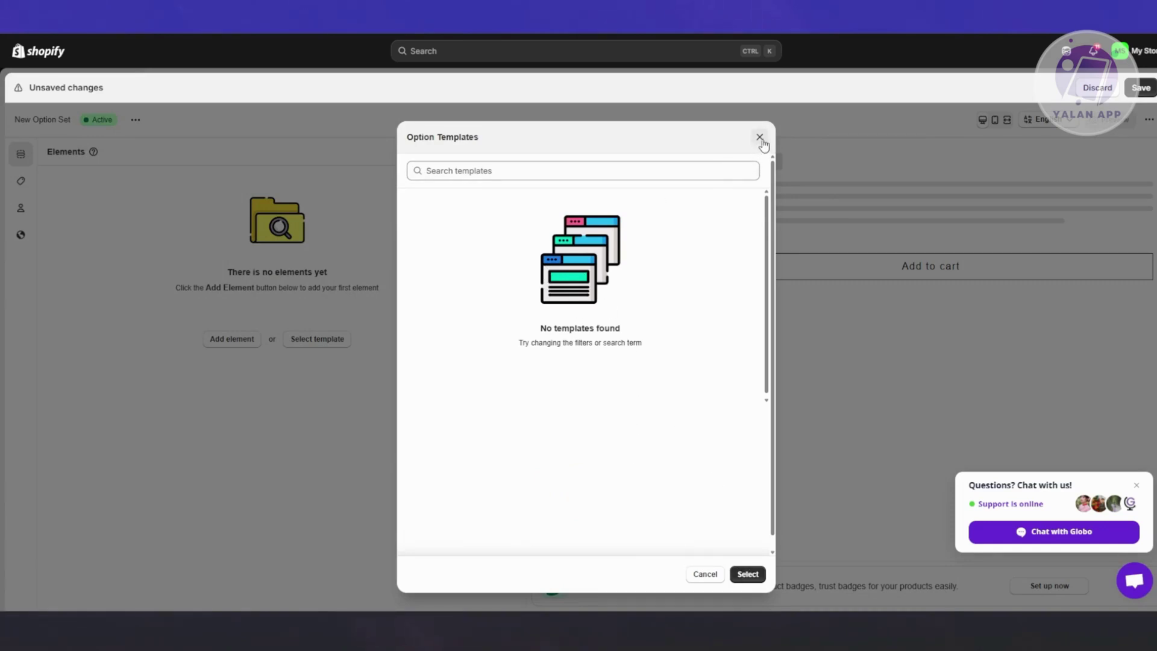
pyautogui.click(691, 170)
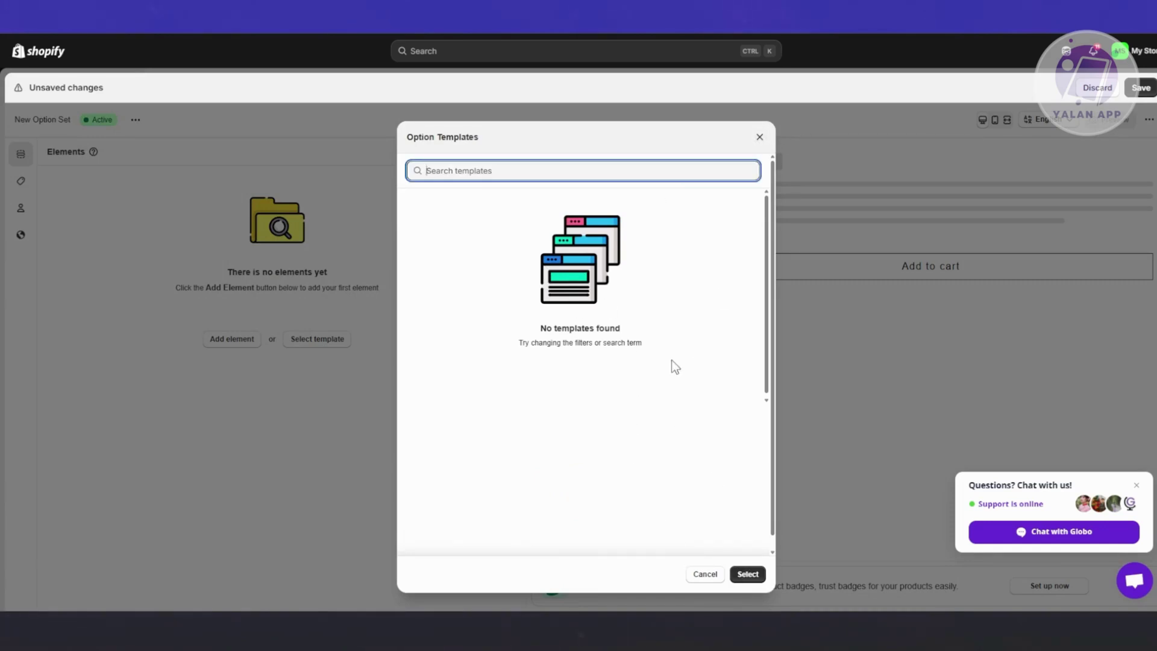
pyautogui.scroll(-1, 692, 344)
pyautogui.click(760, 137)
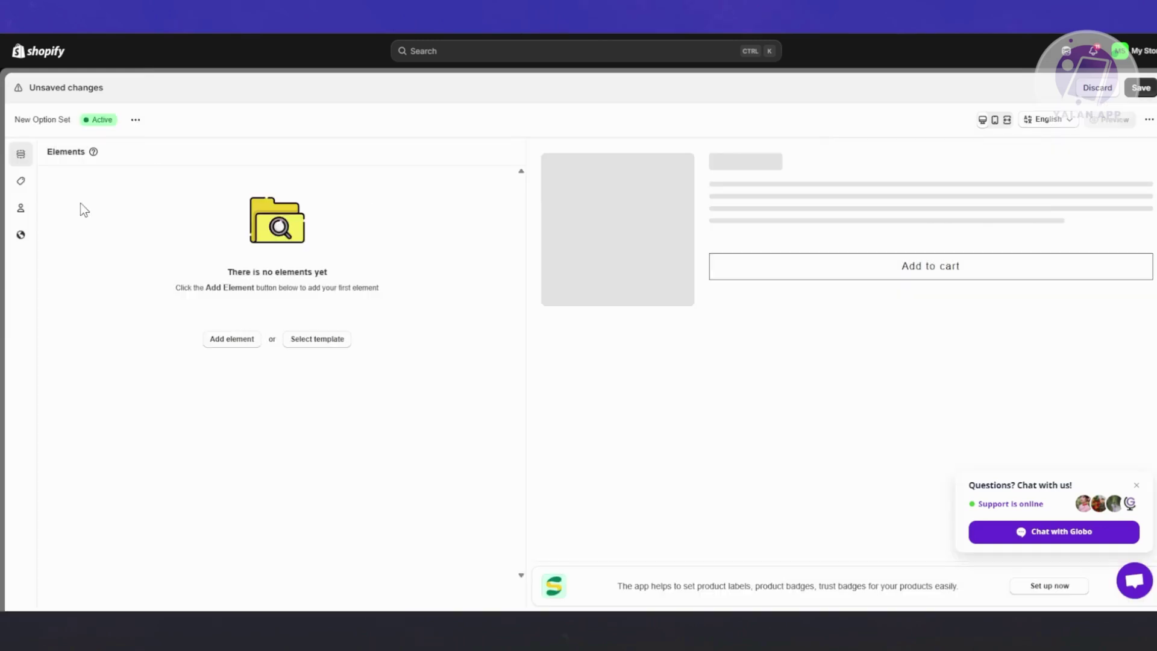
pyautogui.click(20, 211)
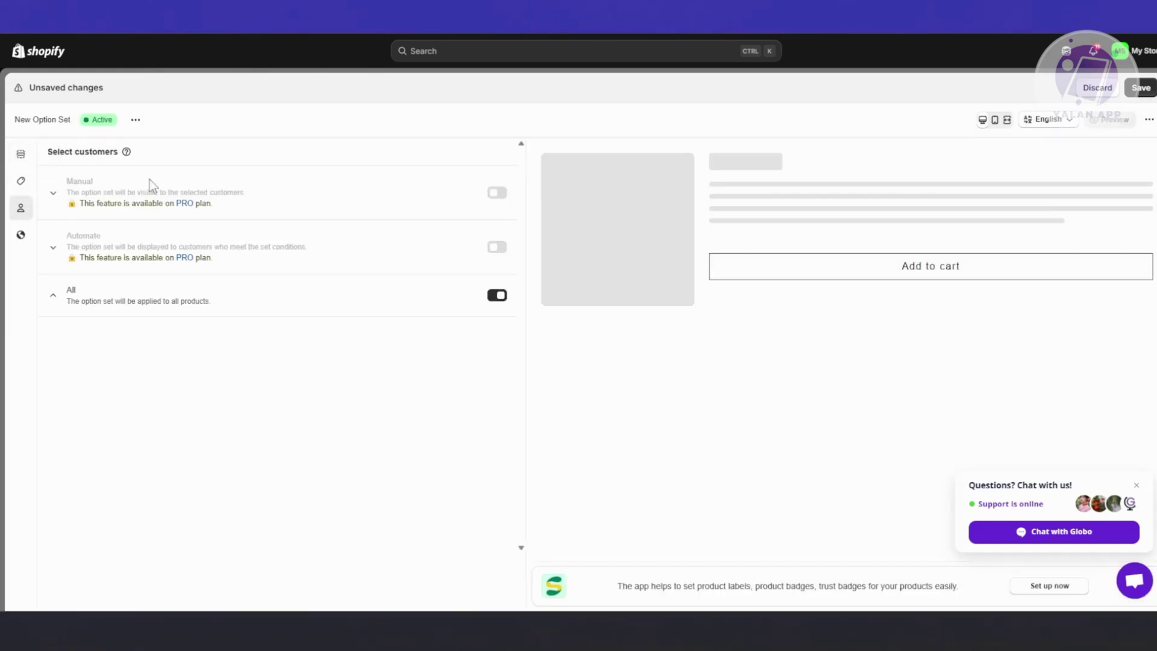
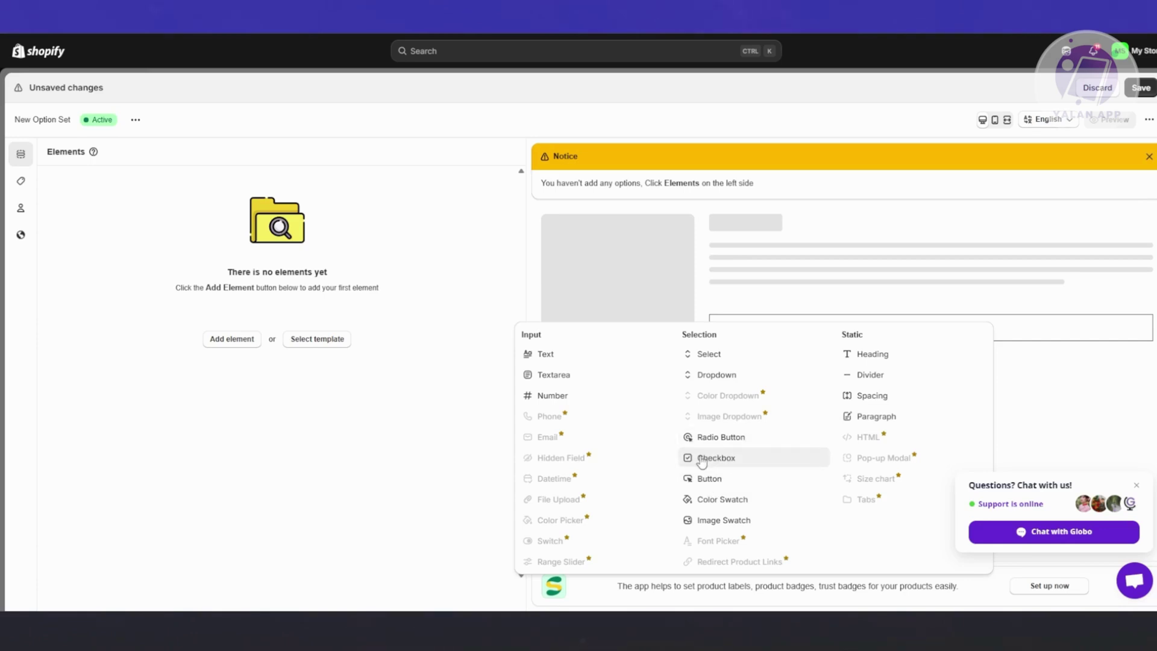
# Add a checkbox element to the option set and label it INCLUDE Simcard
pyautogui.click(726, 461)
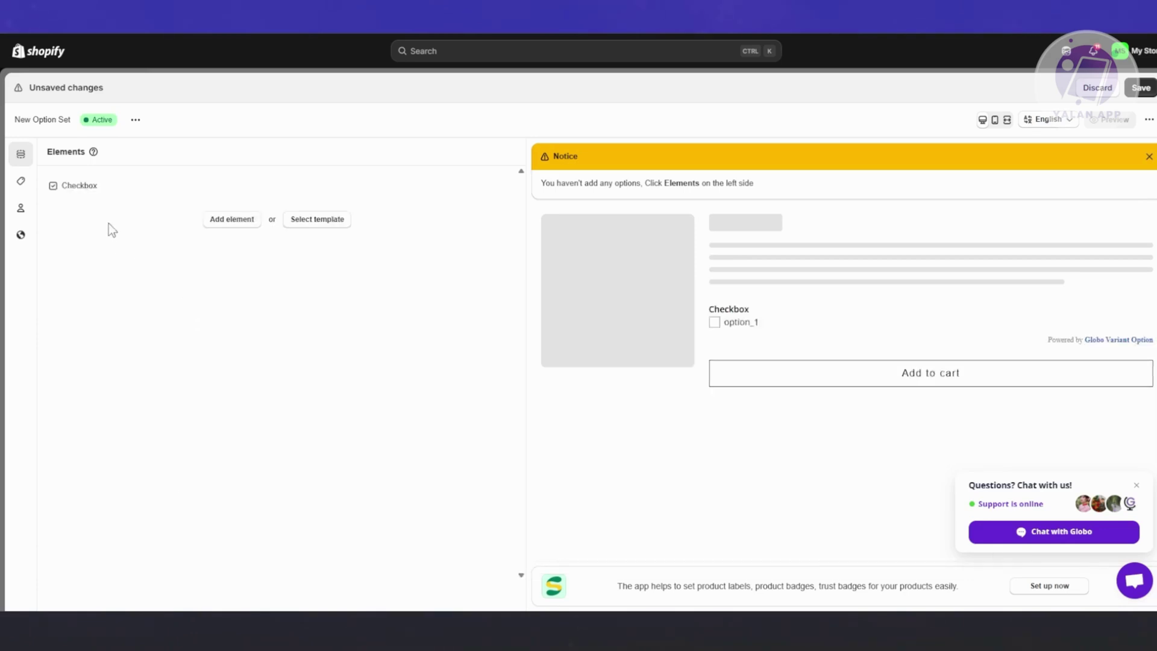
pyautogui.click(81, 191)
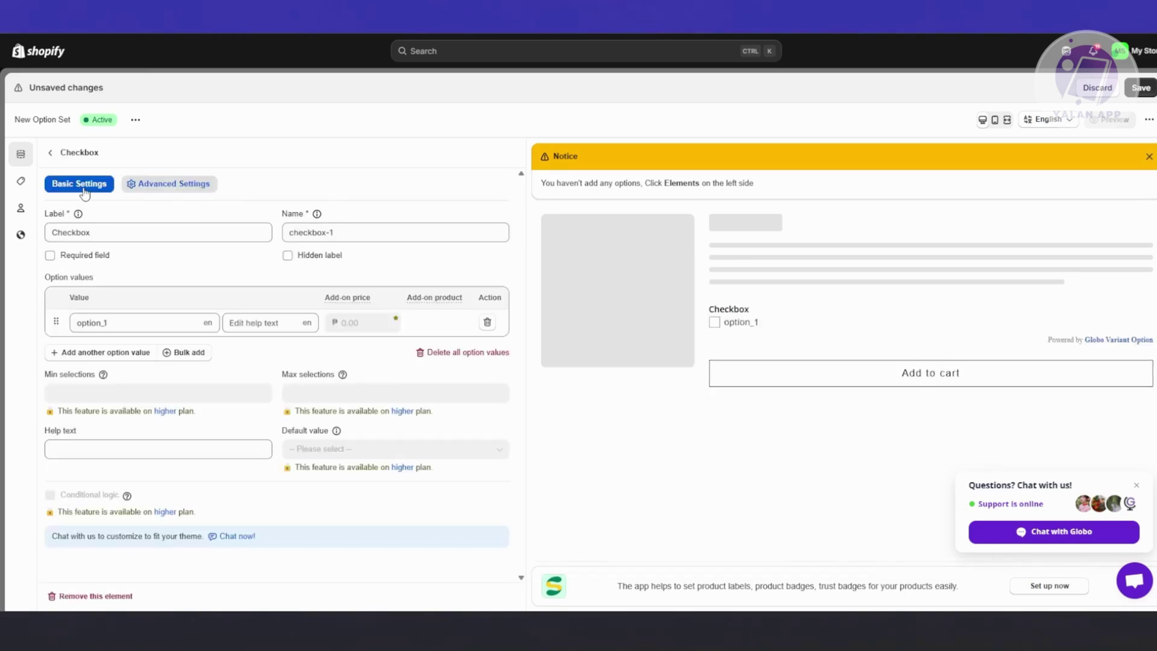
pyautogui.doubleClick(129, 240)
pyautogui.write('IN')
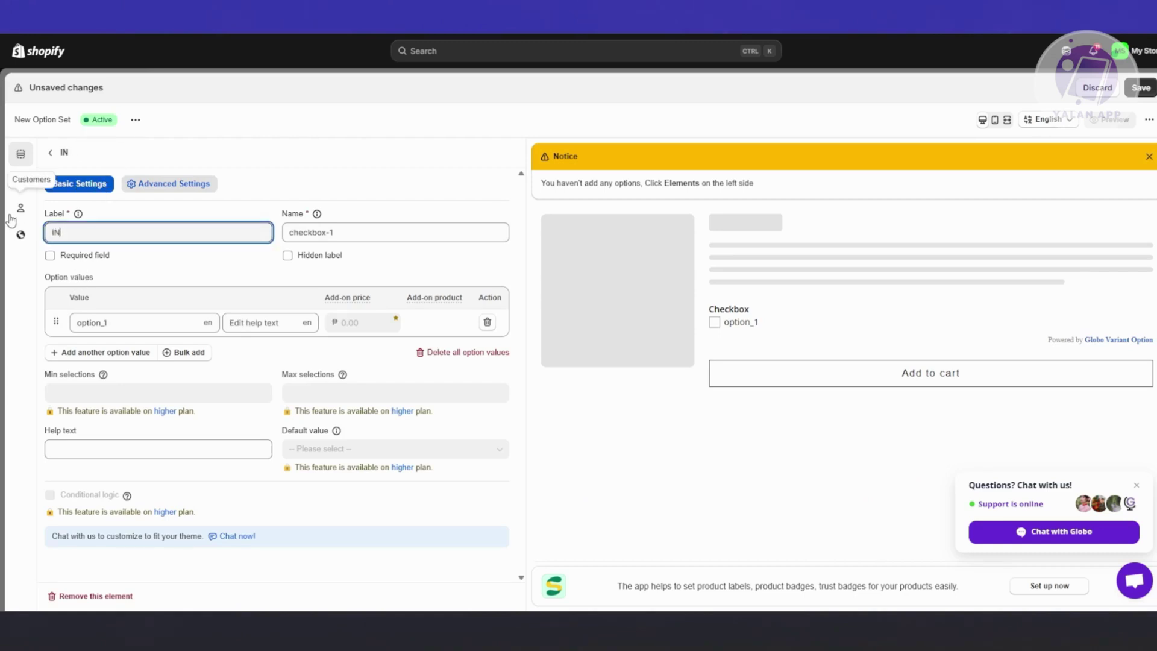
pyautogui.write('clude sIM')
pyautogui.press('BackSpace')
pyautogui.press('BackSpace')
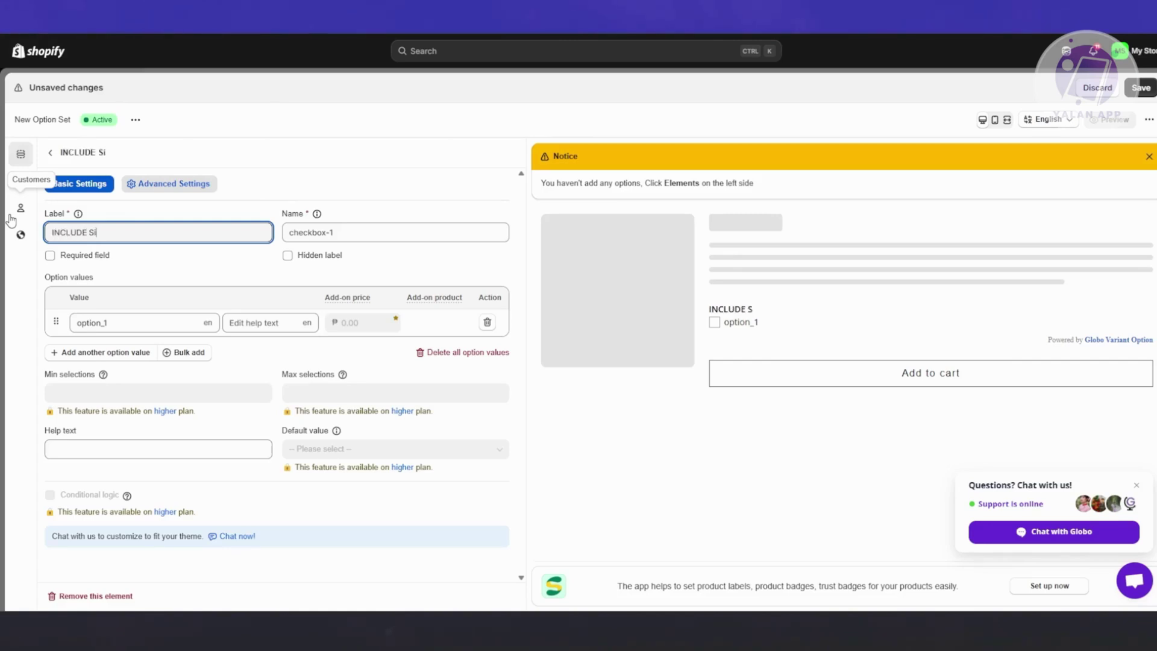
# Set the checkbox element's name to Simcard
pyautogui.click(356, 234)
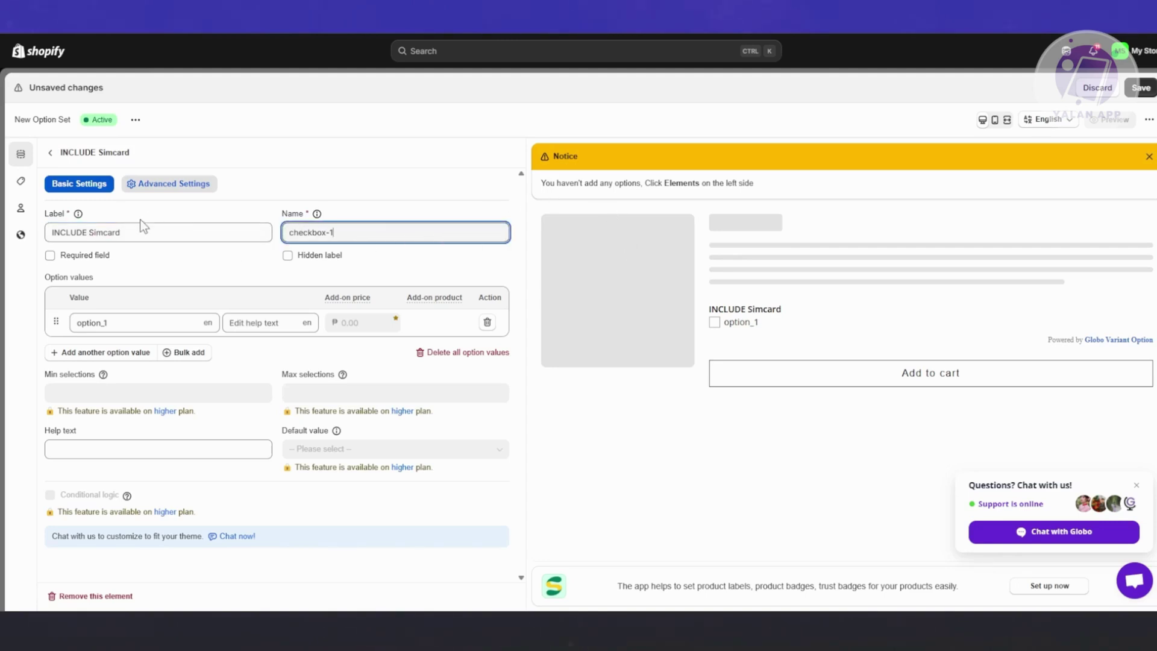
pyautogui.moveTo(145, 232); pyautogui.dragTo(83, 233)
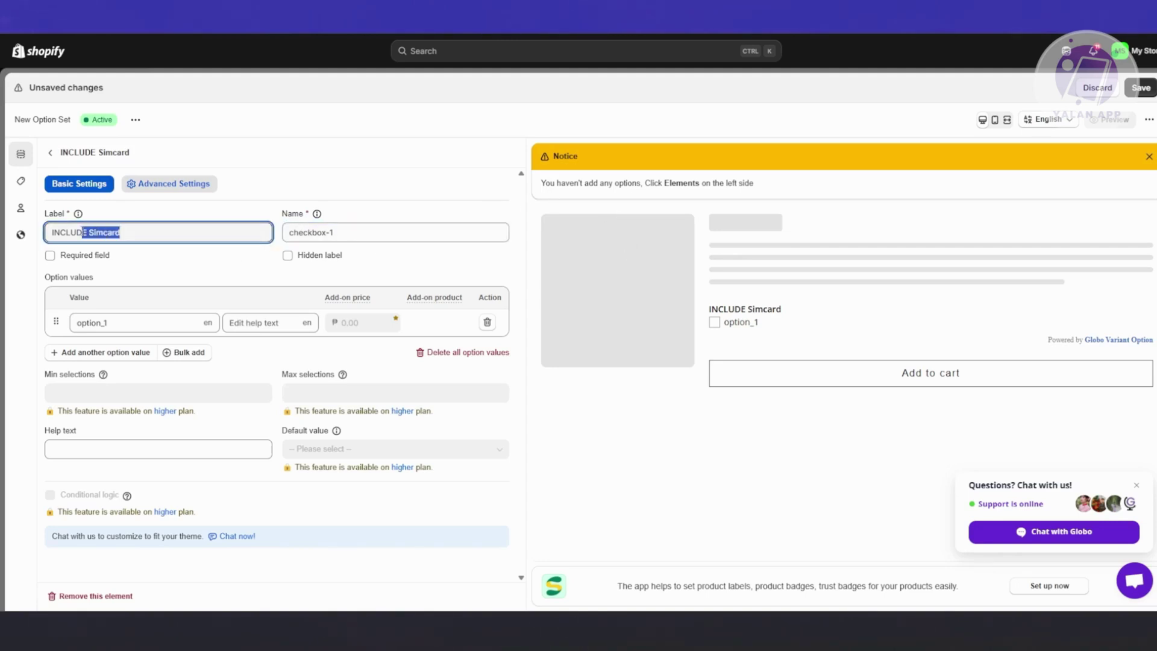
pyautogui.click(343, 239)
pyautogui.hotkey('ctrl', 'a')
pyautogui.write('Simcard')
pyautogui.click(571, 458)
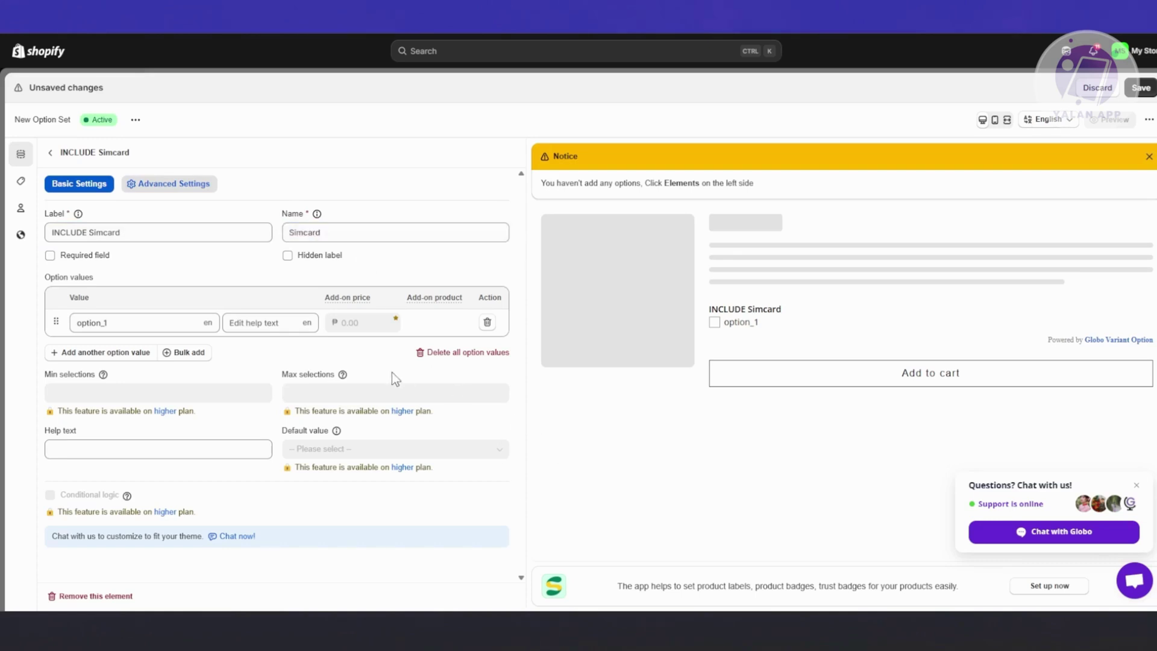
# Add a second option value to the checkbox and name the two values Simcard 1 and Simcard 2
pyautogui.click(126, 357)
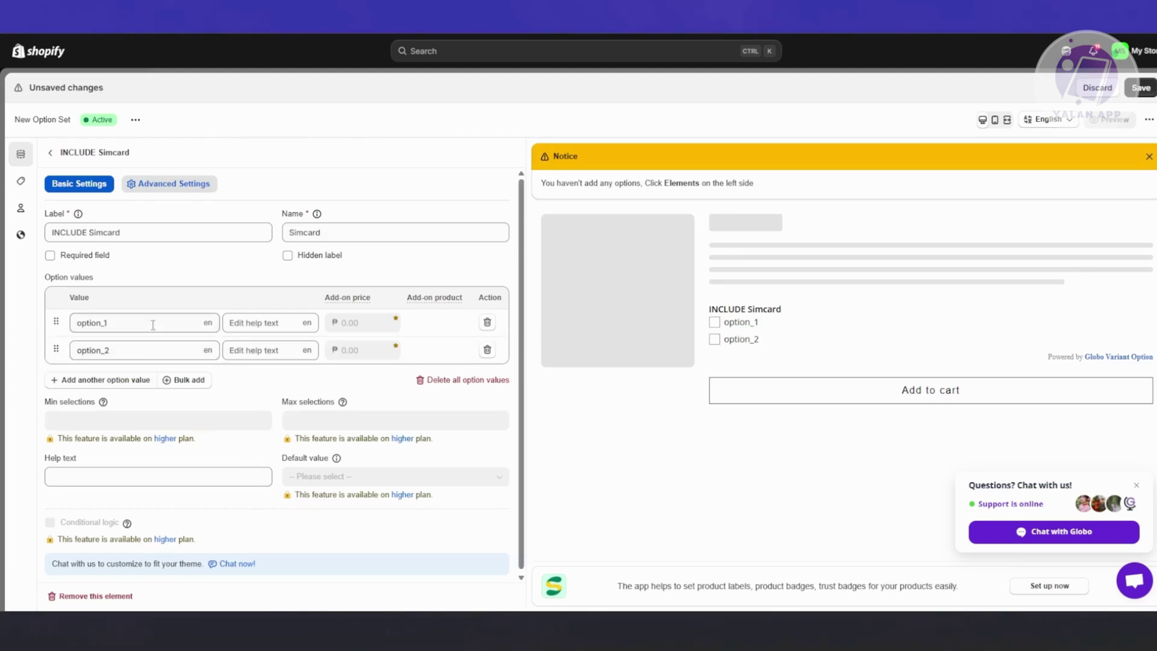
pyautogui.moveTo(108, 322); pyautogui.dragTo(30, 320)
pyautogui.write('Simcard')
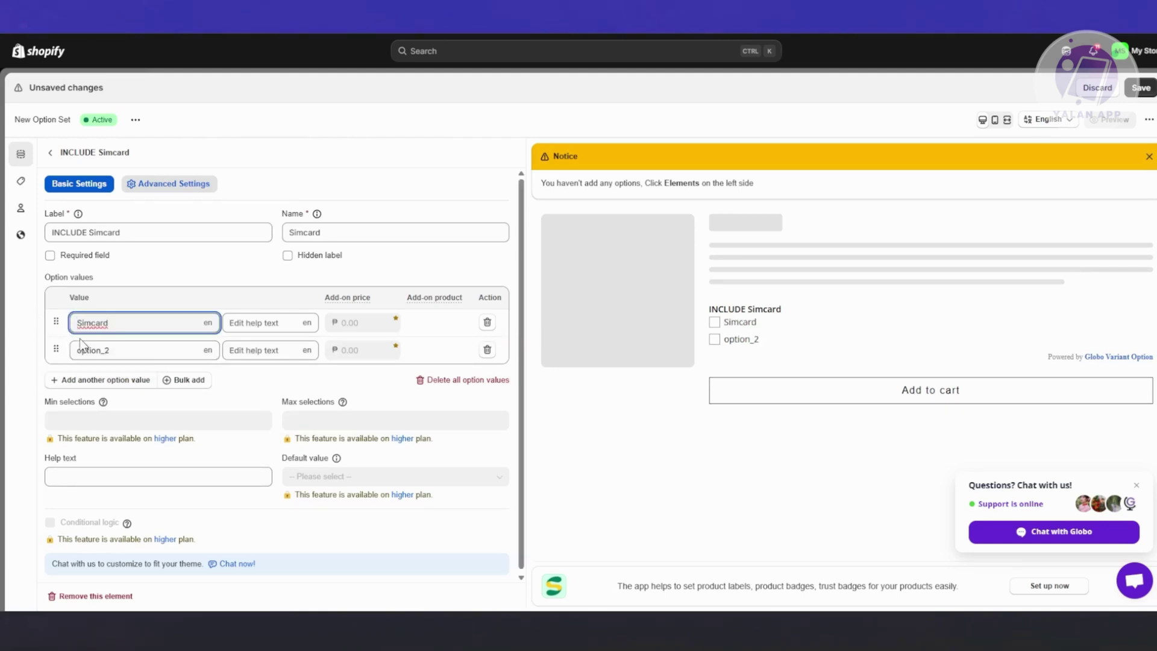
pyautogui.moveTo(134, 350); pyautogui.dragTo(65, 345)
pyautogui.write('Simcard')
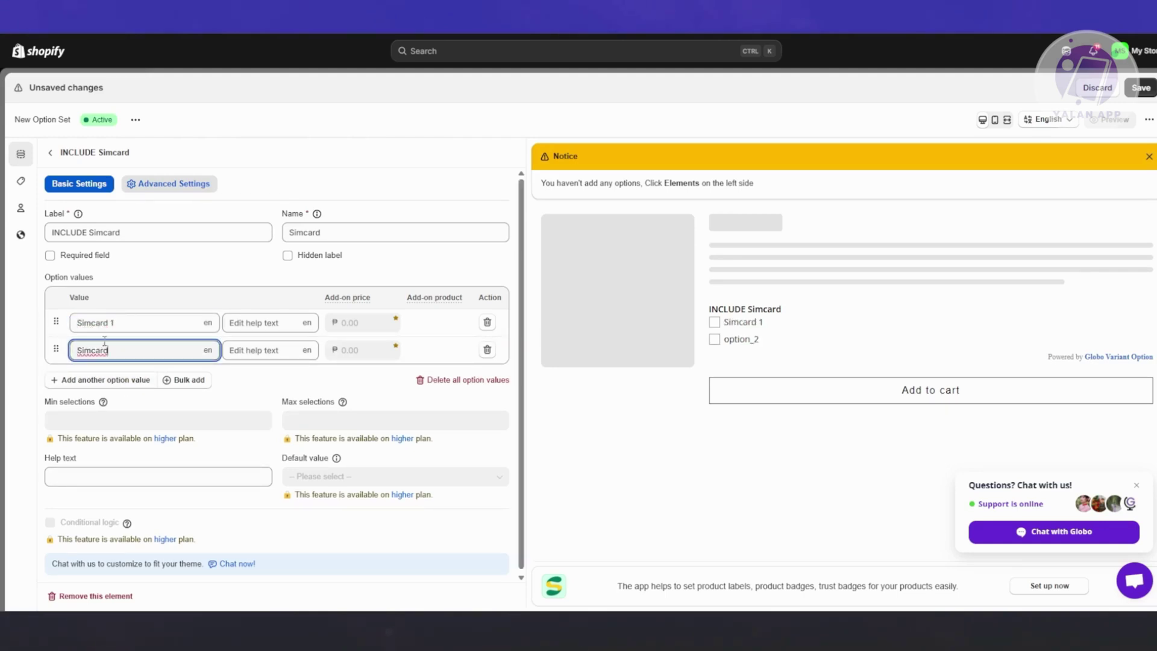
pyautogui.click(283, 369)
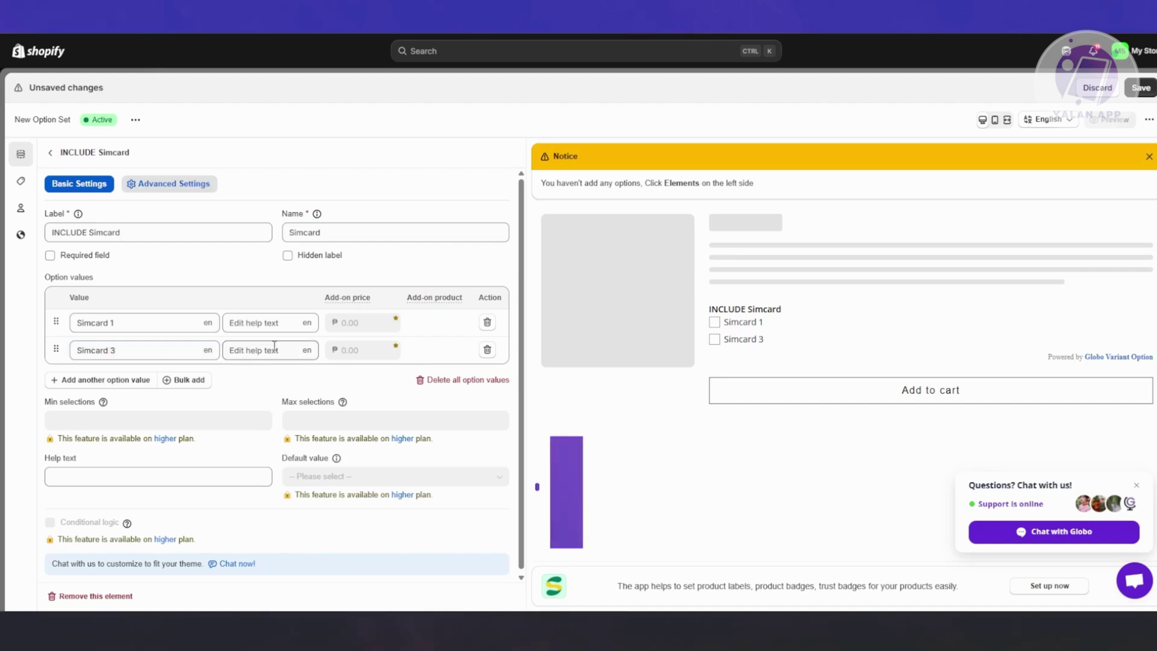
pyautogui.click(160, 353)
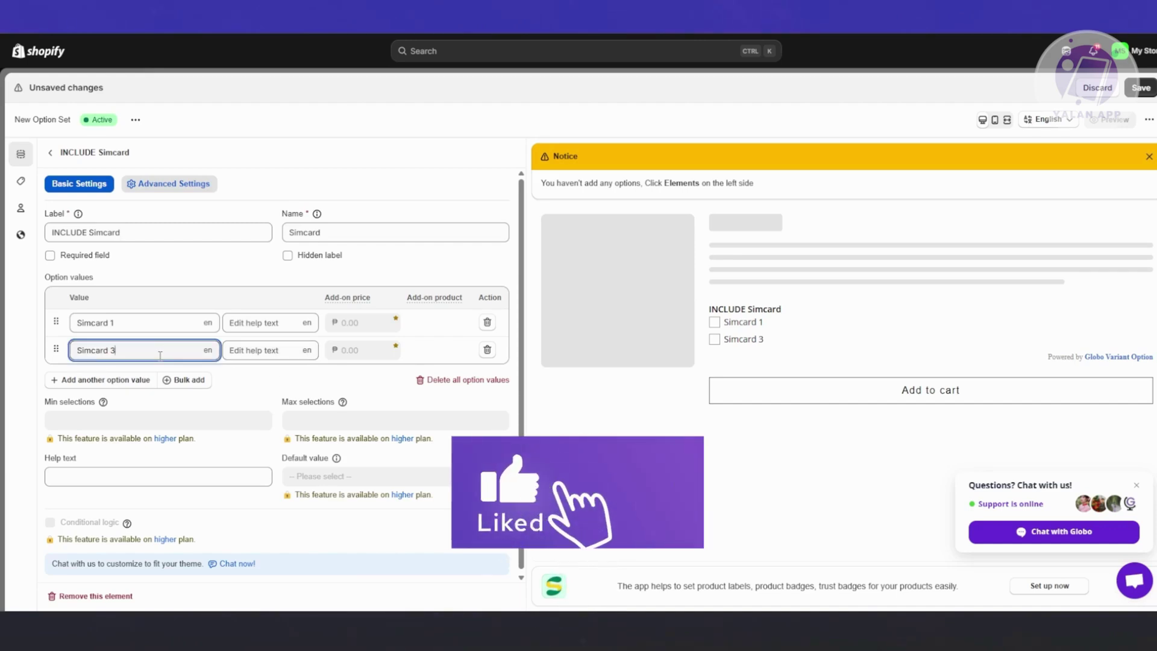
pyautogui.press('BackSpace')
pyautogui.write('2')
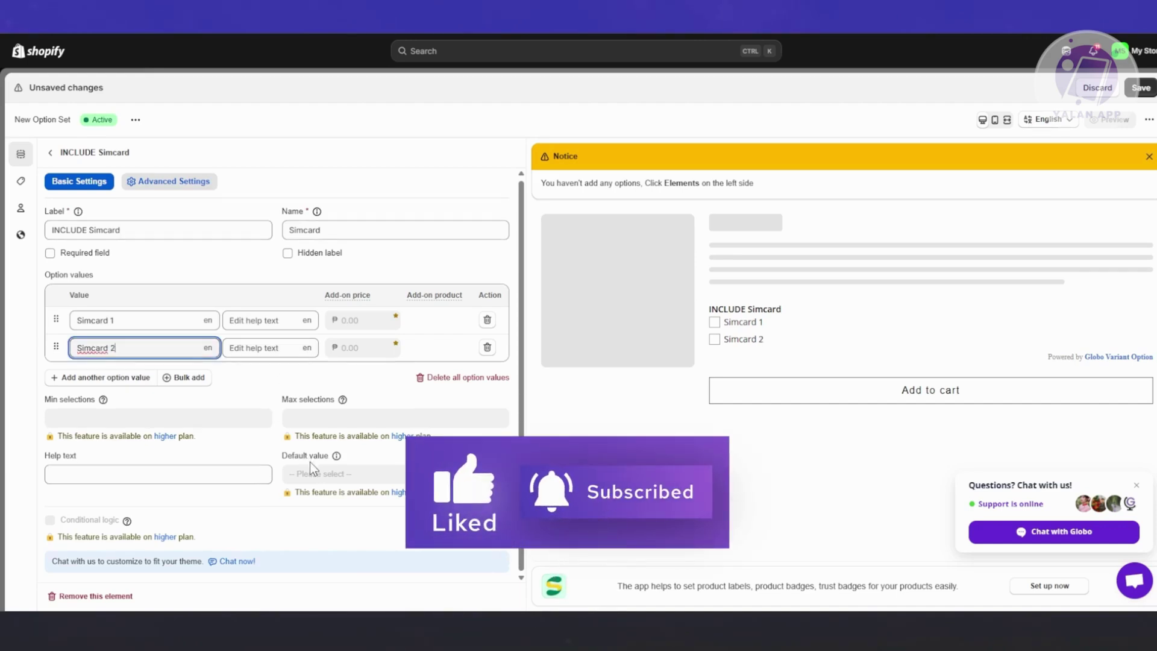
# Save the new option set, check the other elements on offer, and close the option set editor
pyautogui.click(1136, 485)
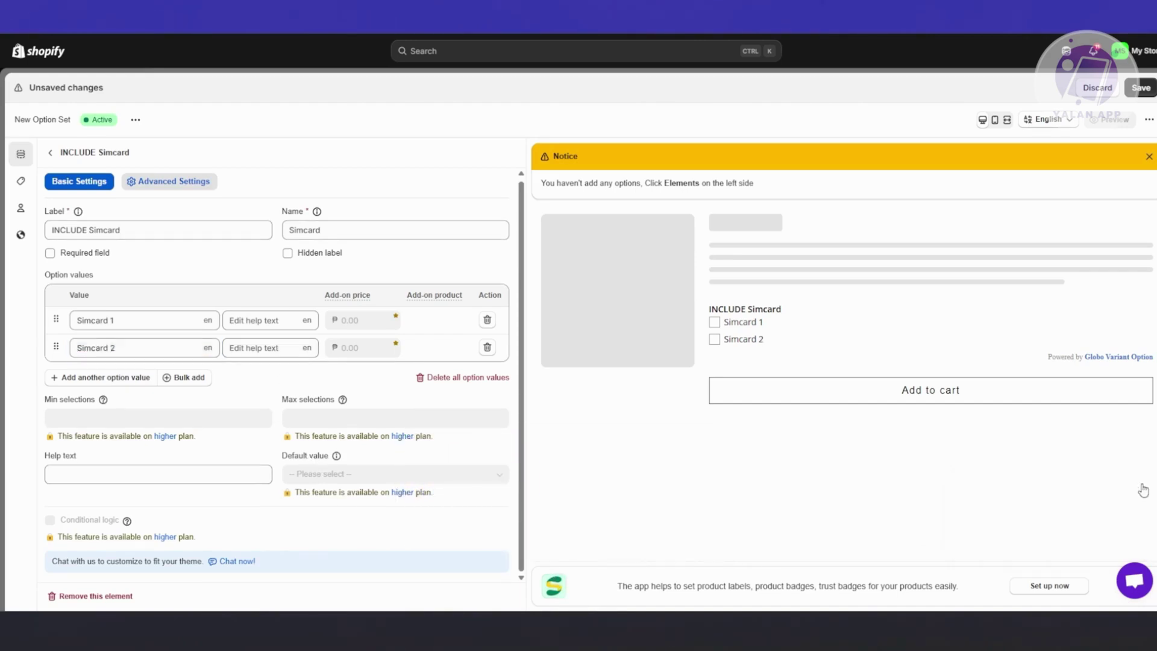
pyautogui.click(1140, 88)
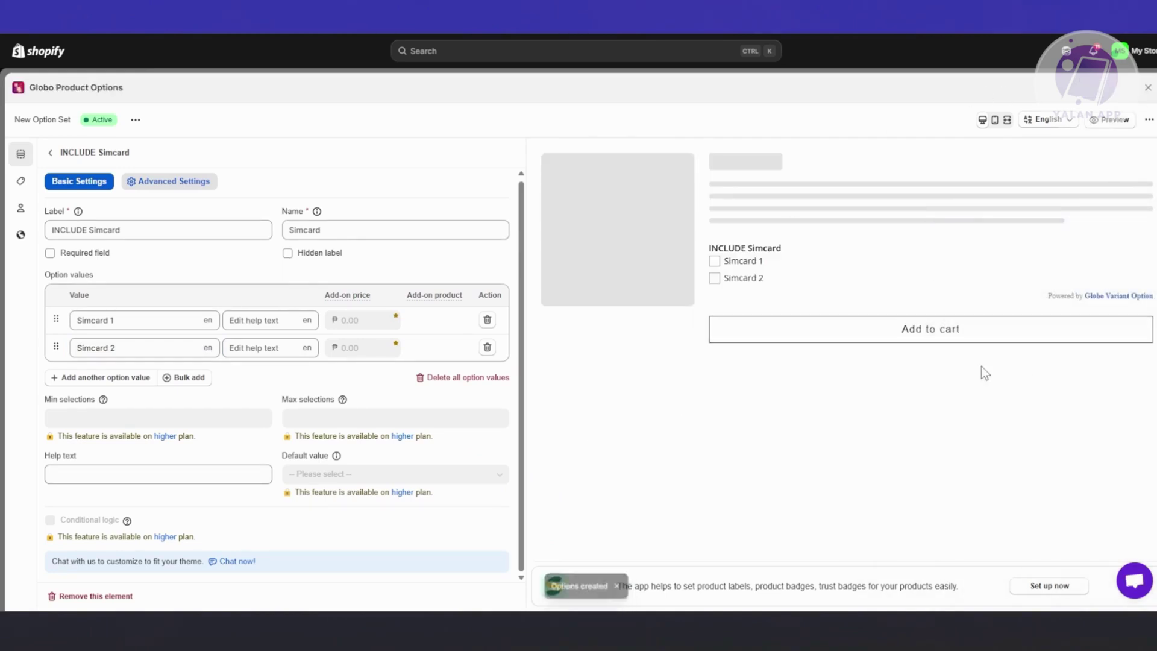
pyautogui.click(51, 152)
pyautogui.click(231, 220)
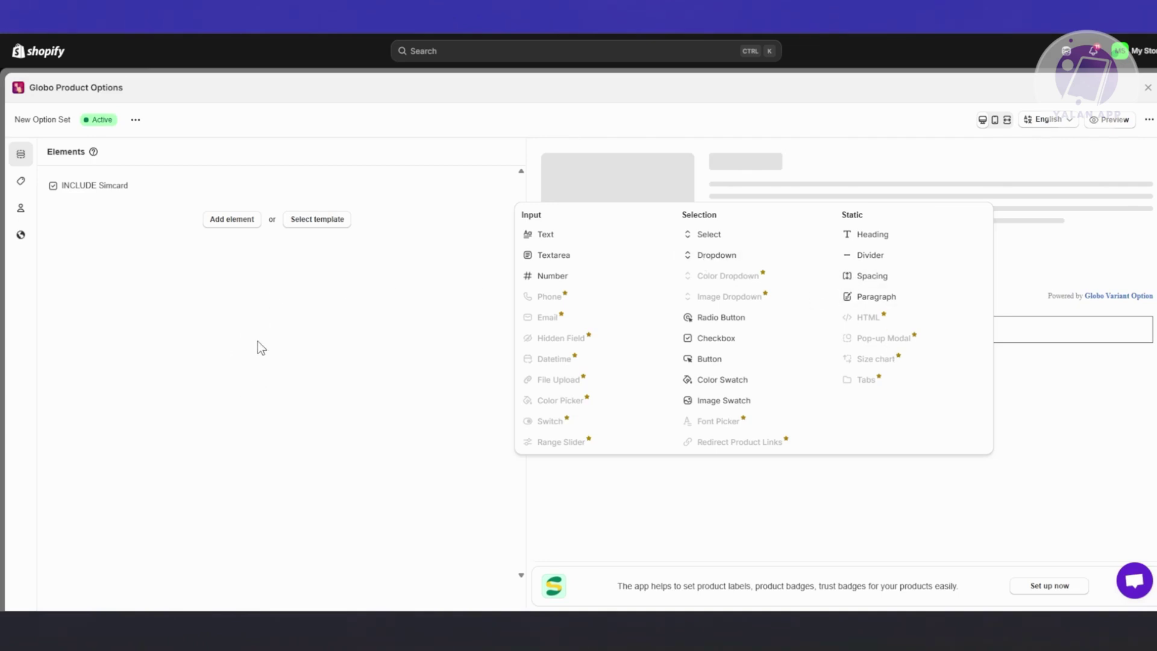
pyautogui.click(282, 345)
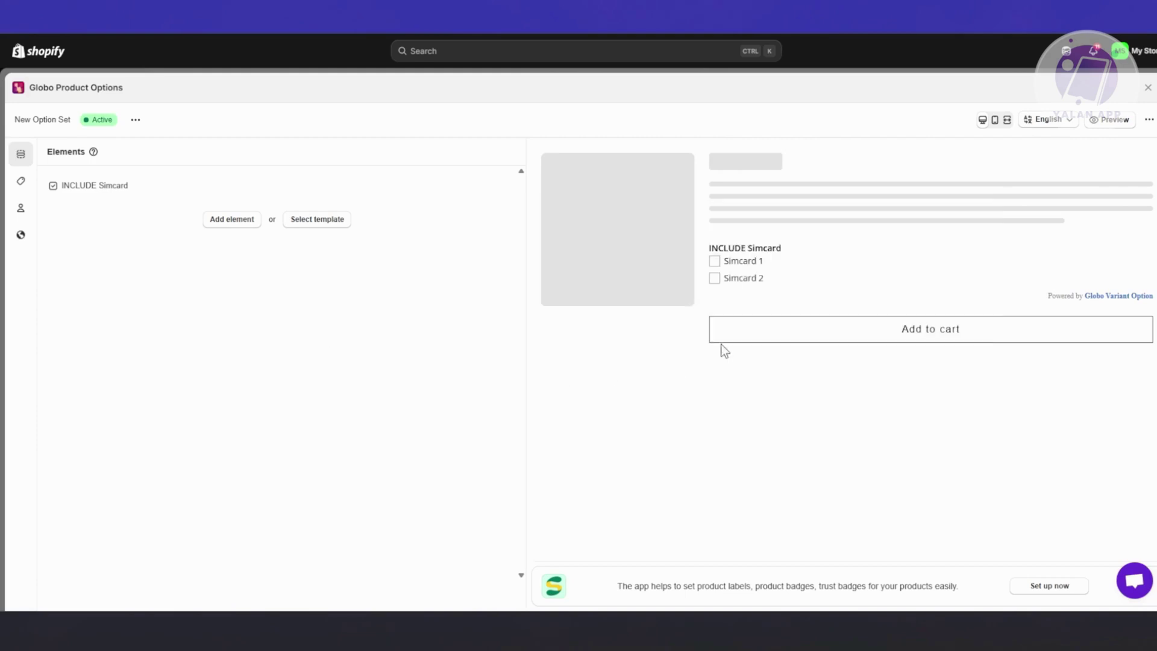
pyautogui.click(1148, 89)
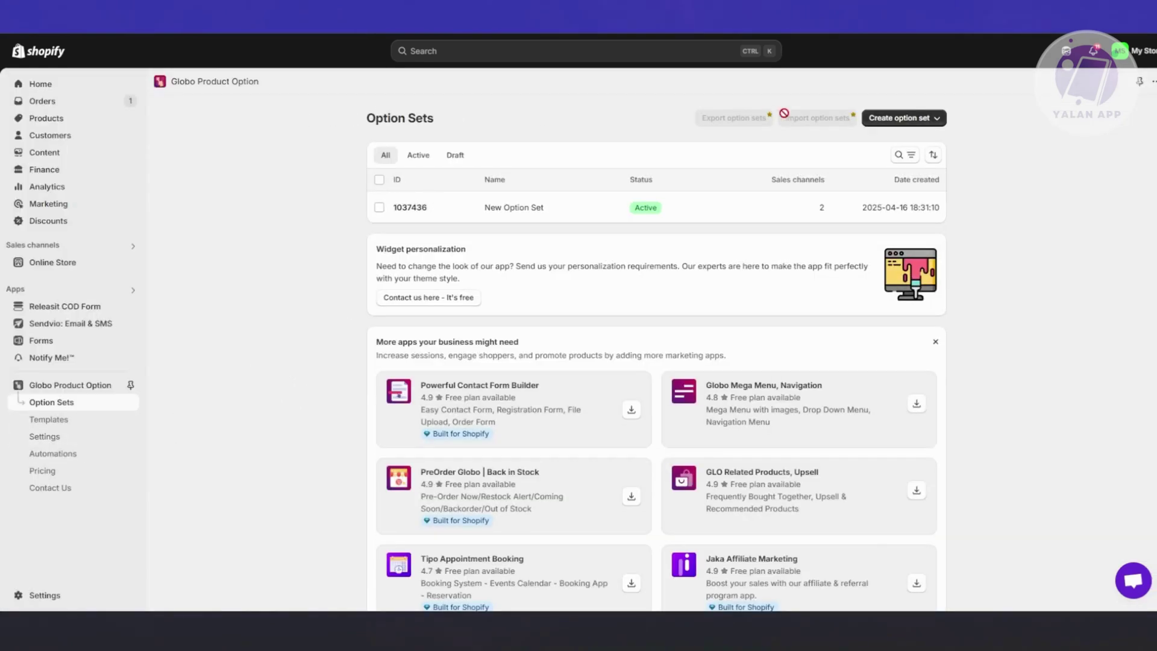
# Integrate Globo Product Options with the live Dawn theme by enabling its app embed in the theme editor and saving
pyautogui.click(93, 390)
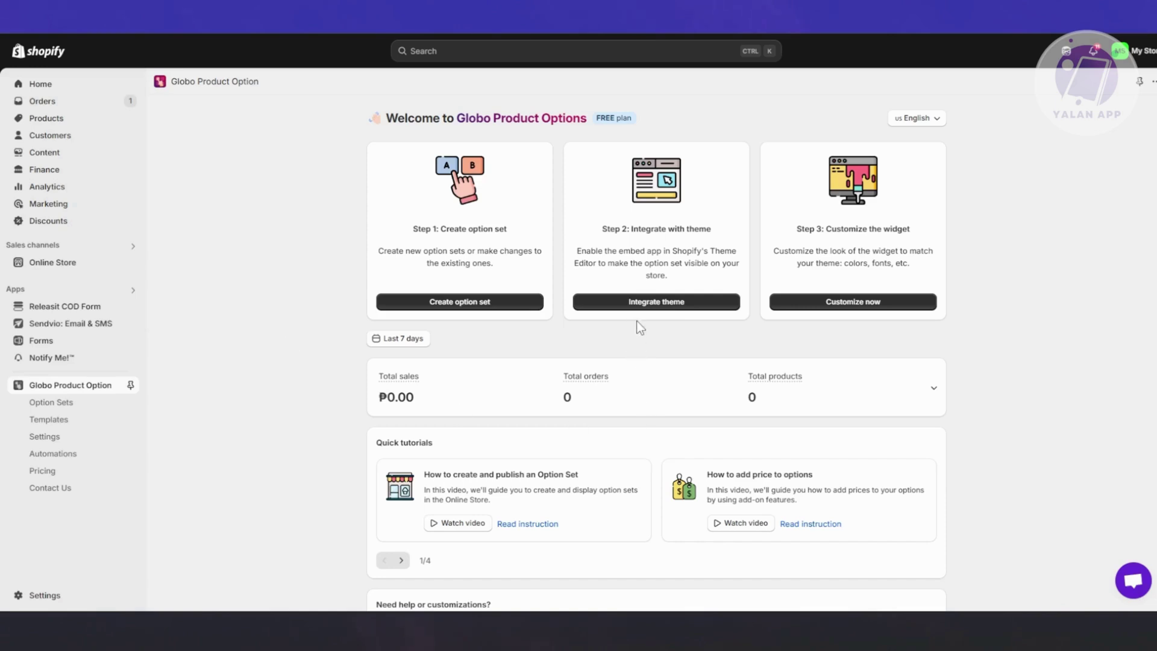
pyautogui.click(692, 302)
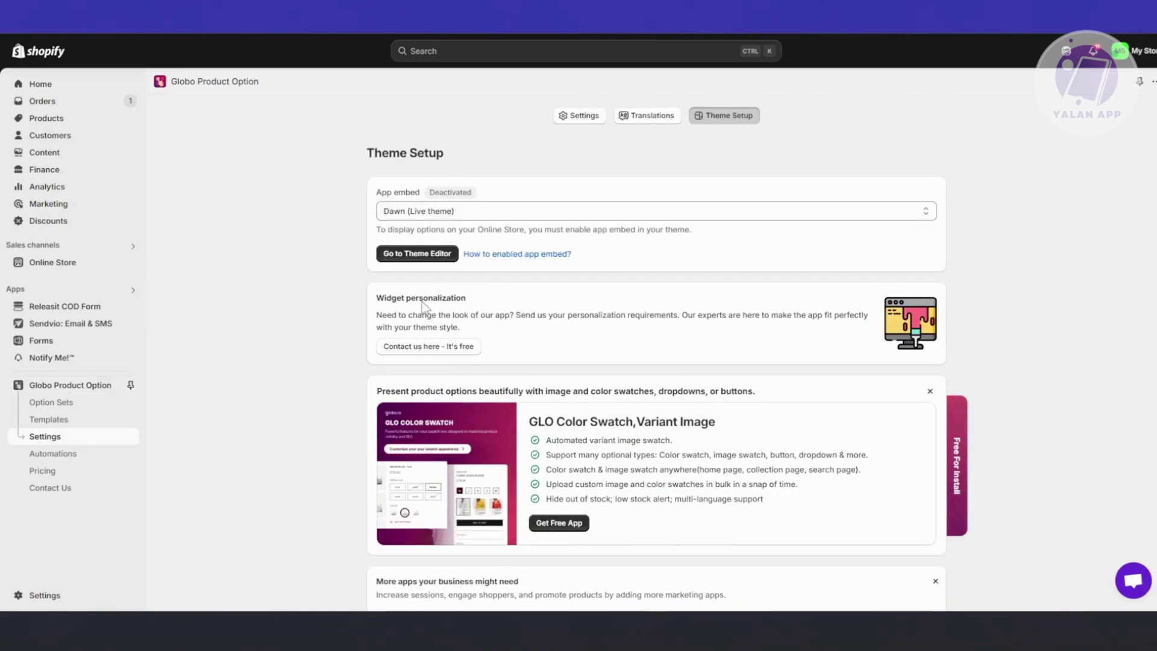
pyautogui.moveTo(422, 190); pyautogui.dragTo(523, 194)
pyautogui.click(400, 252)
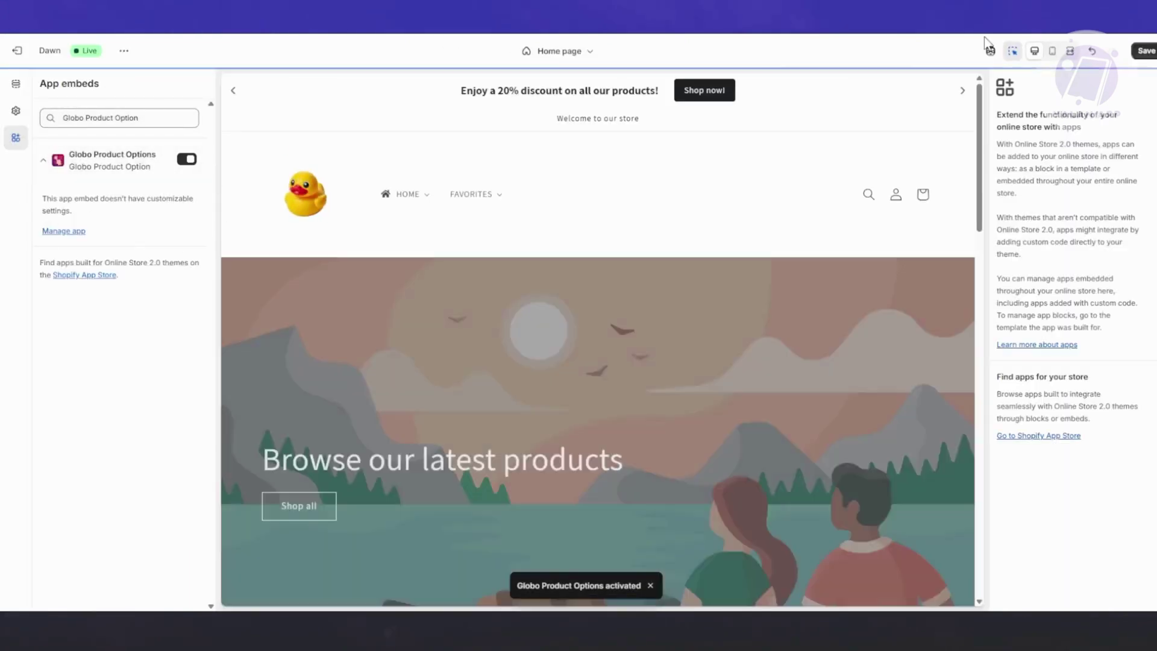
pyautogui.click(1145, 51)
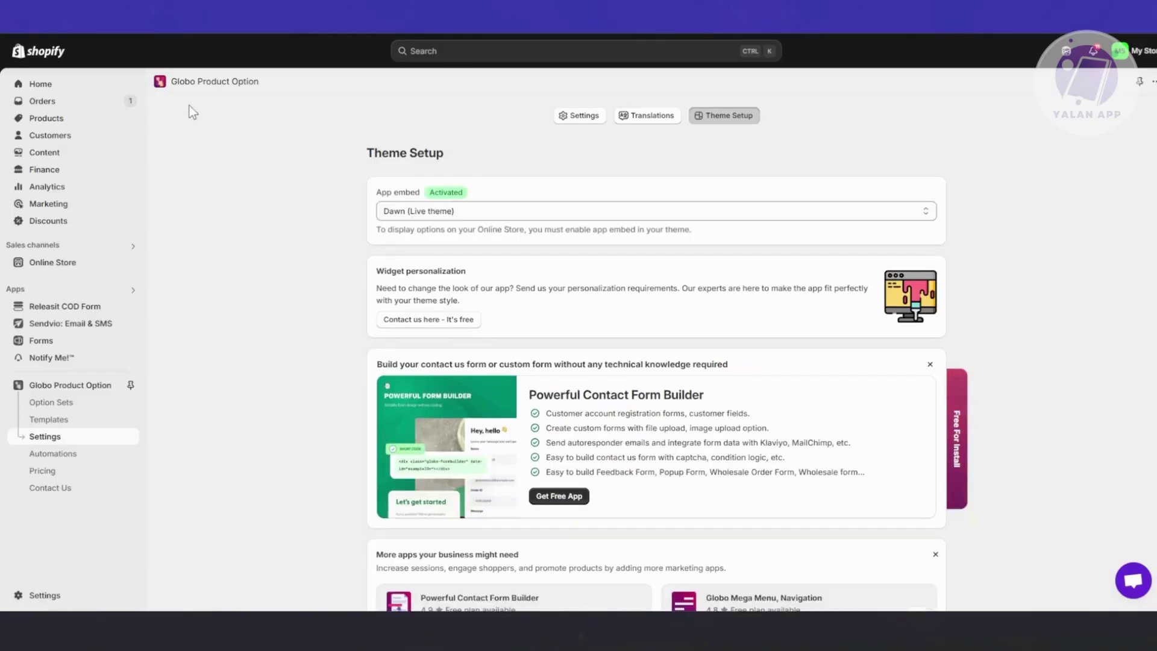
# Look through the option widget's General, Design and Add-on price customization settings
pyautogui.click(87, 385)
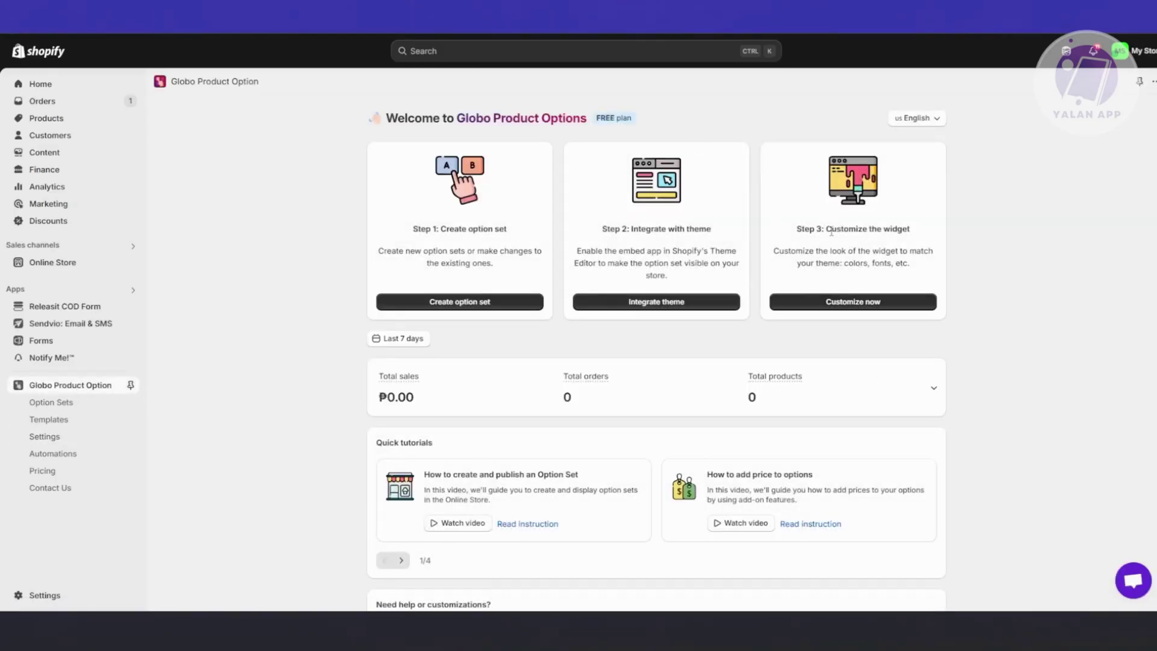
pyautogui.moveTo(831, 231); pyautogui.dragTo(960, 292)
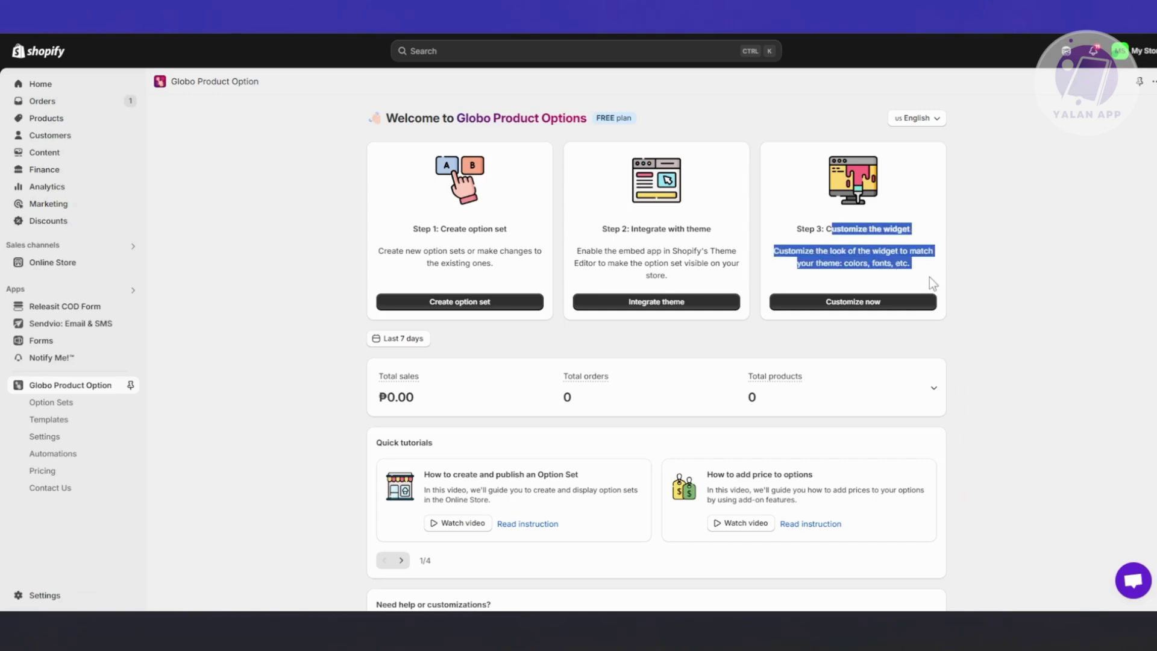
pyautogui.click(849, 304)
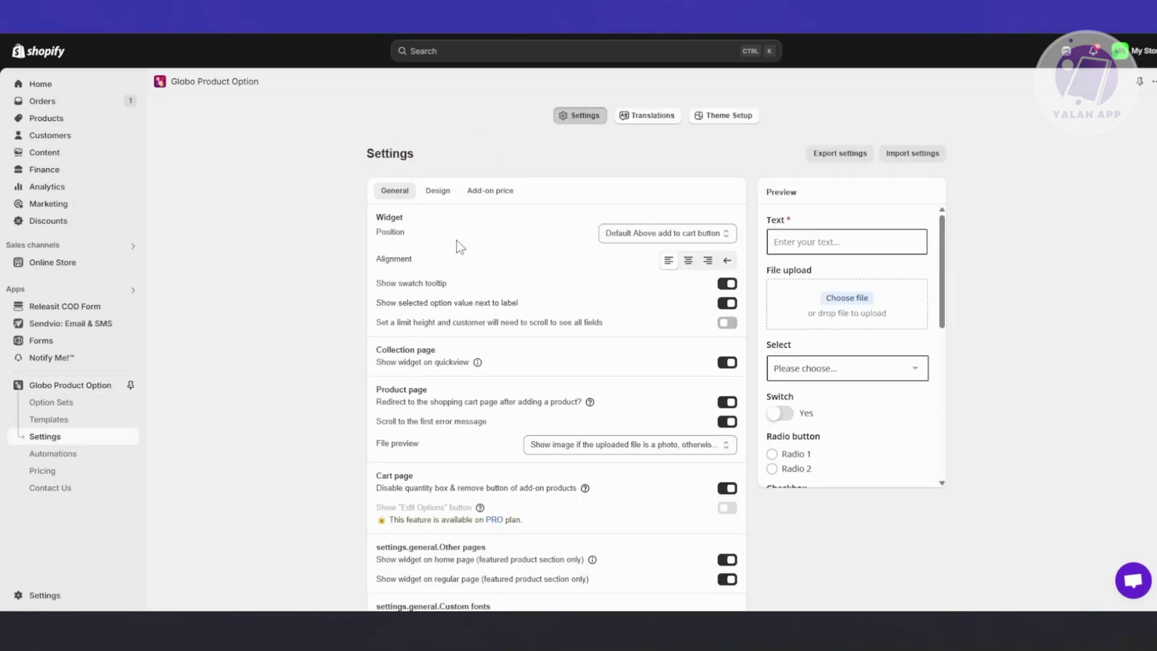
pyautogui.scroll(-5, 428, 298)
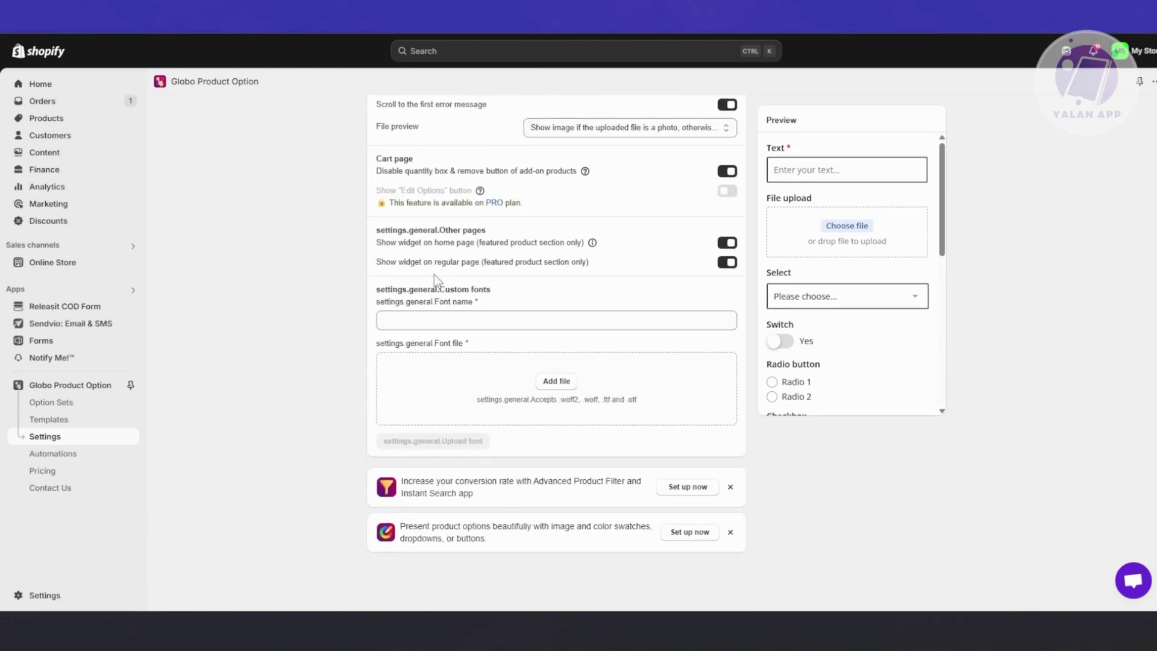
pyautogui.scroll(5, 434, 277)
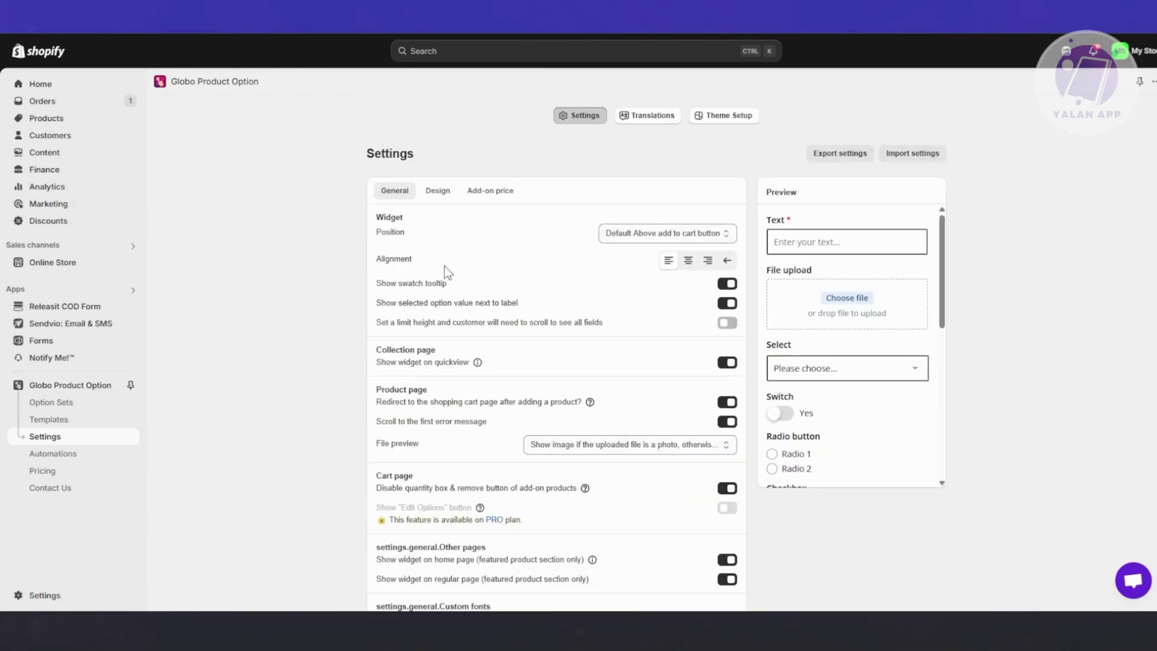
pyautogui.click(436, 191)
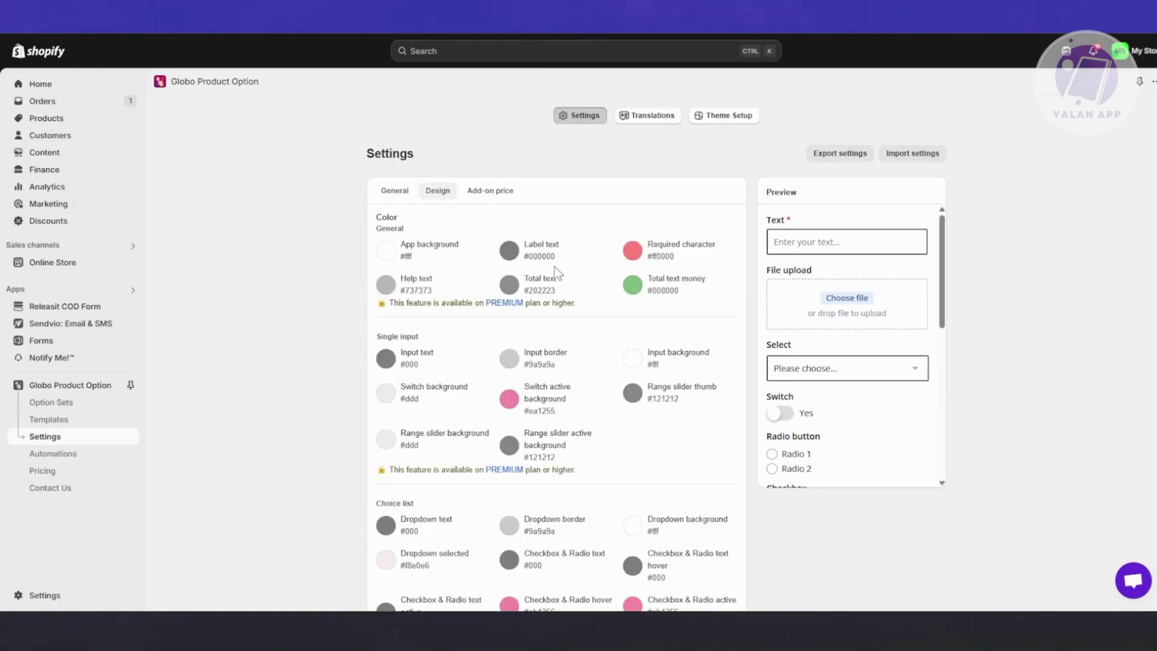
pyautogui.click(477, 201)
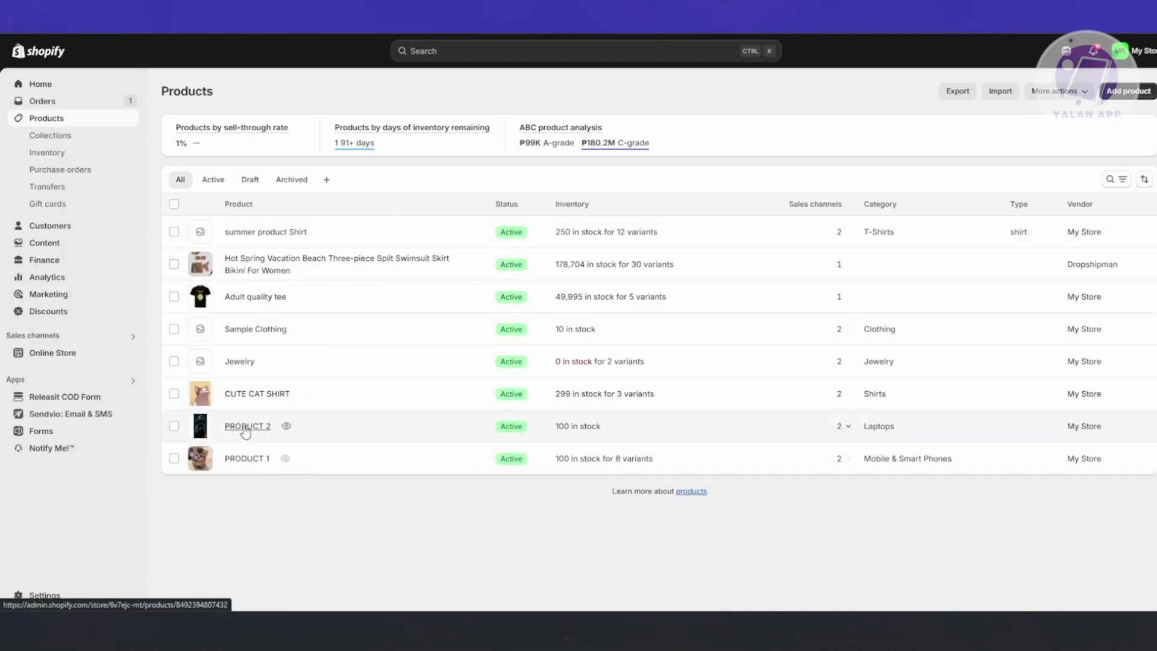
# Preview PRODUCT 1 in the online store and examine its variants, trying out the INCLUDE Simcard checkboxes
pyautogui.click(284, 464)
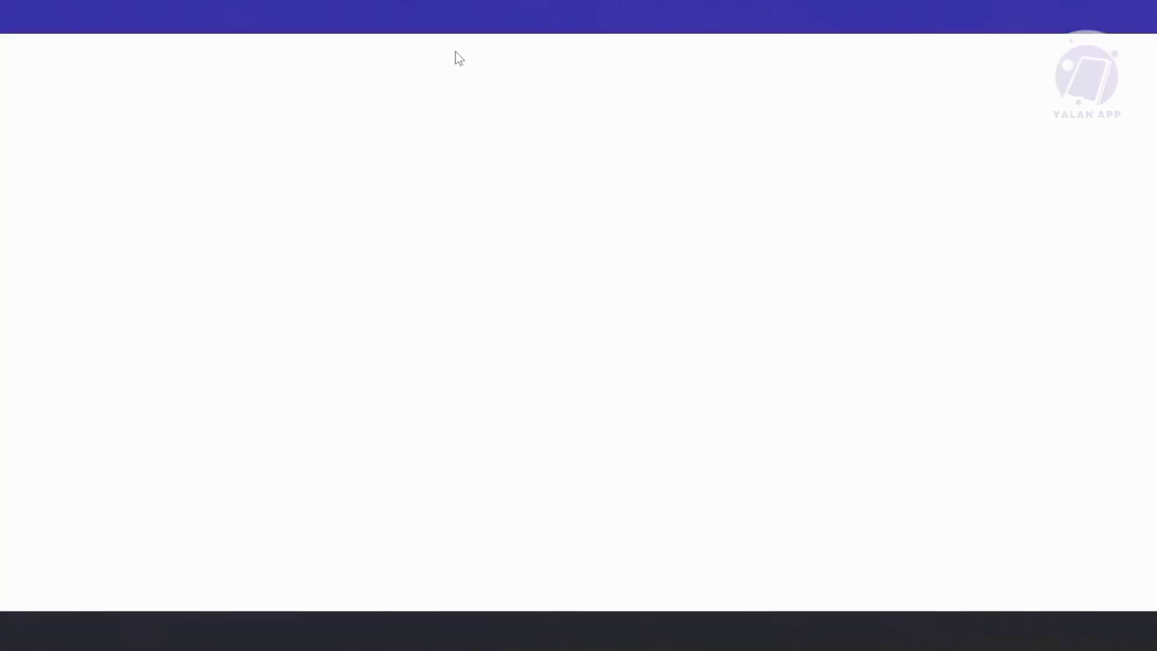
pyautogui.scroll(-4, 662, 265)
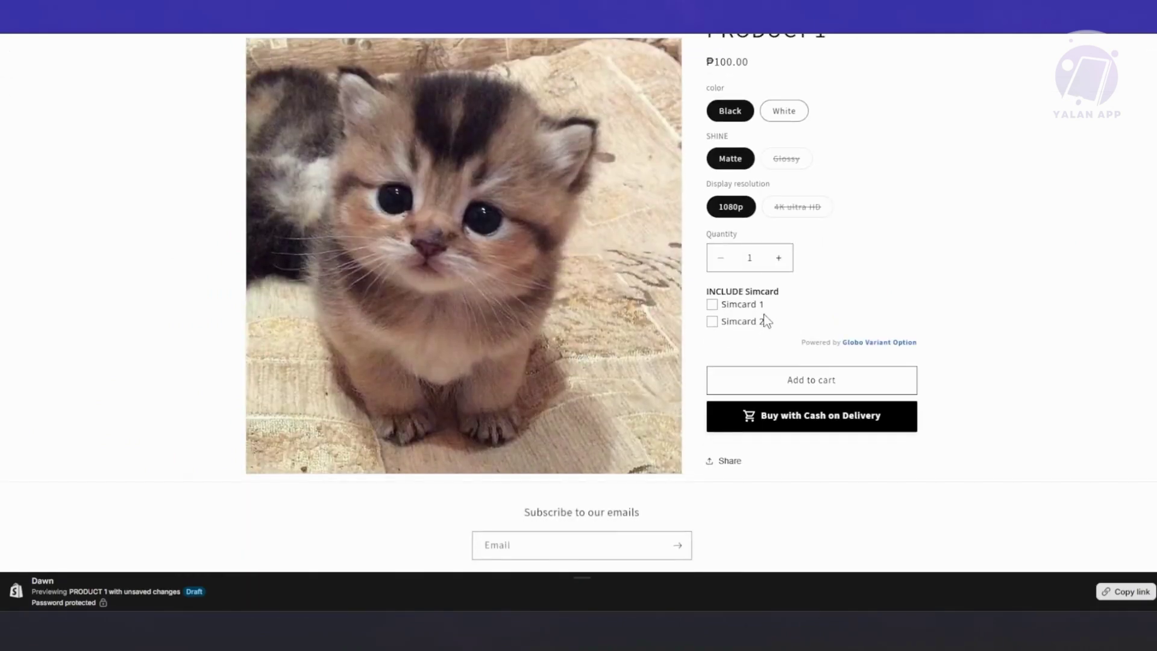
pyautogui.moveTo(707, 291); pyautogui.dragTo(820, 291)
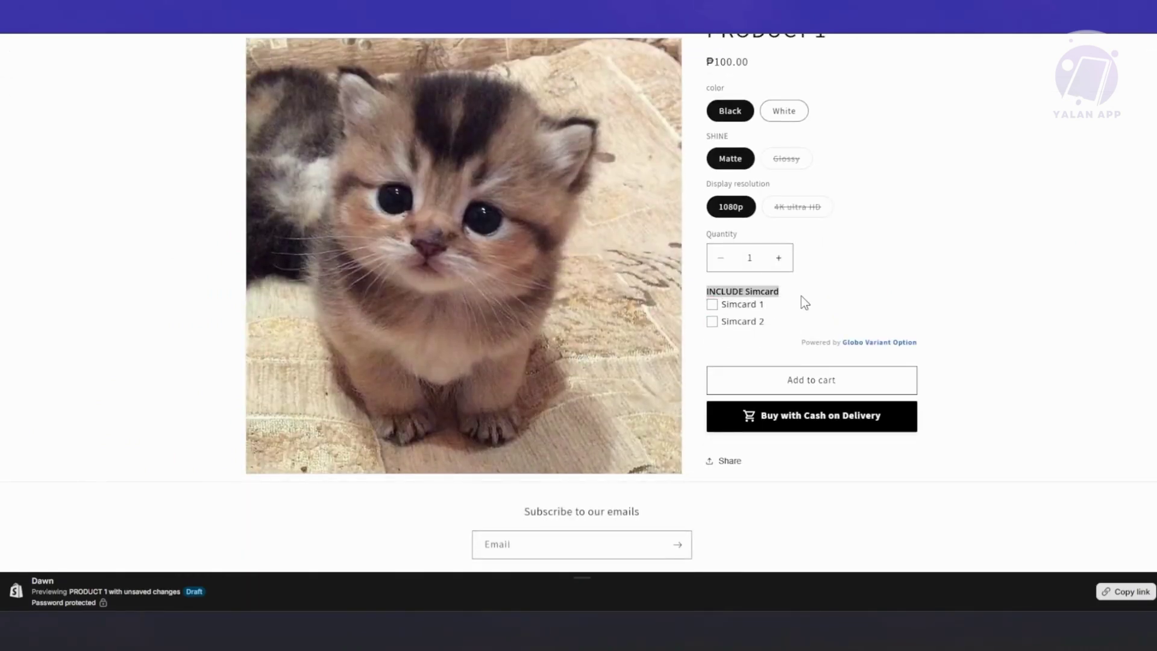
pyautogui.click(713, 305)
pyautogui.click(716, 335)
pyautogui.click(715, 335)
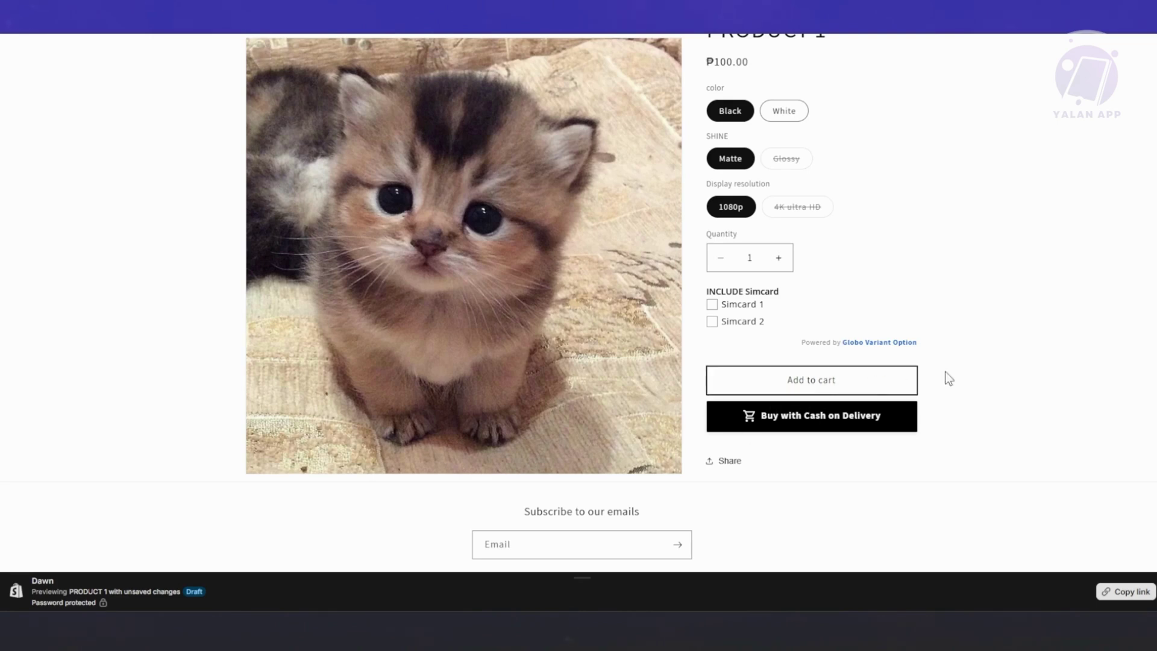
pyautogui.scroll(4, 1008, 325)
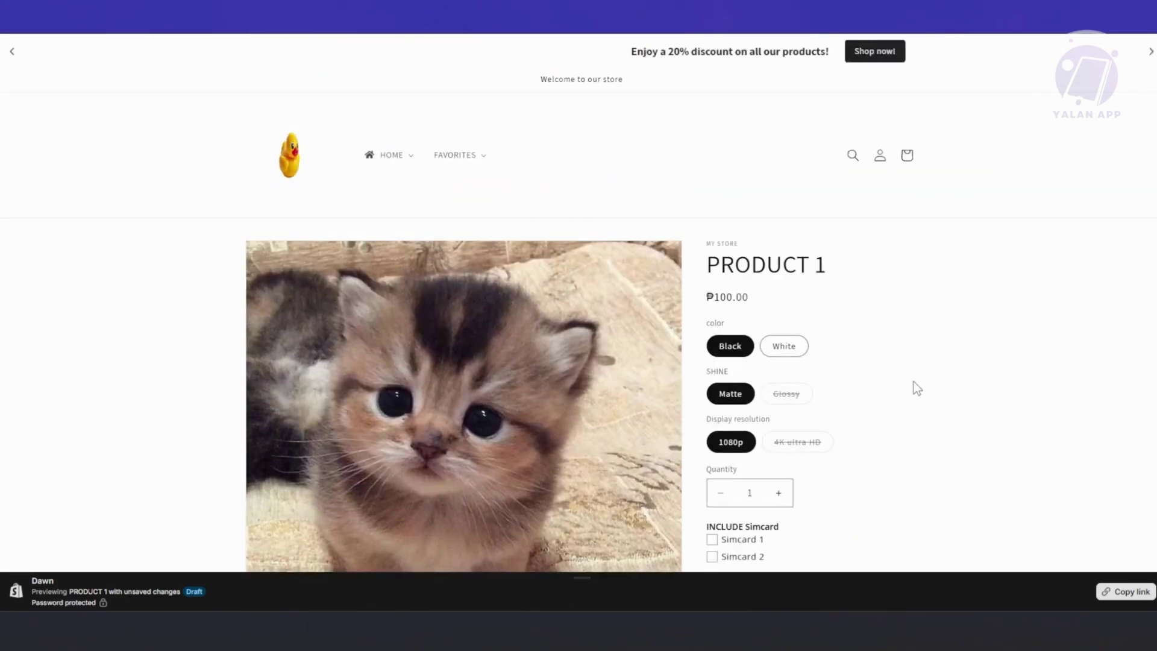
pyautogui.scroll(-1, 964, 395)
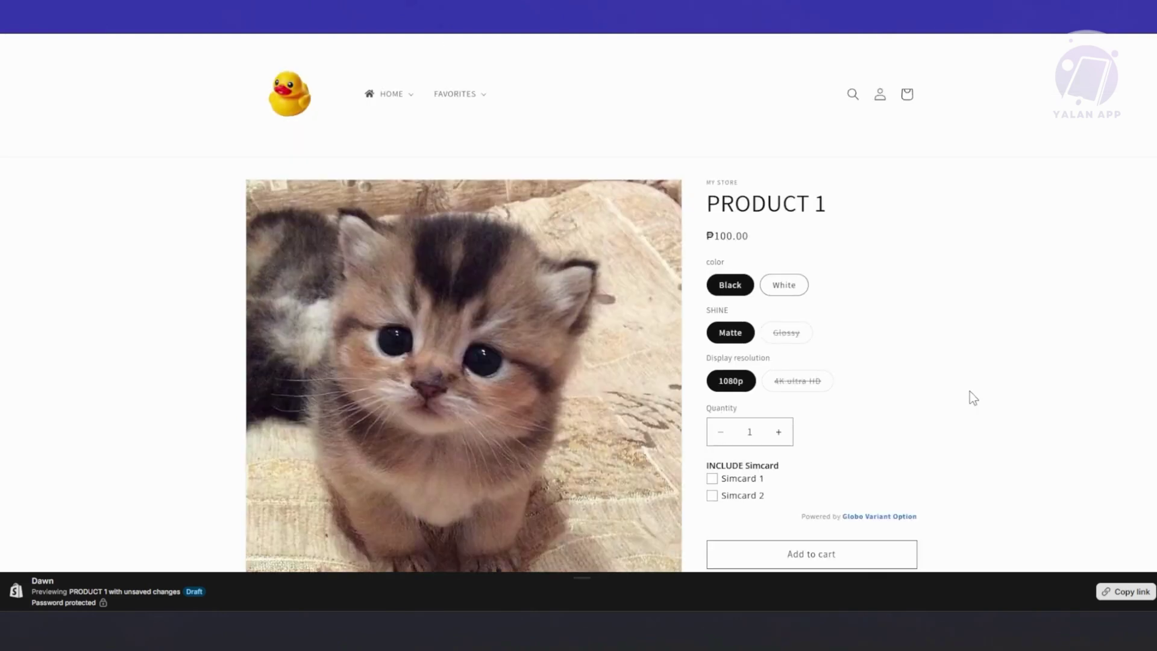
pyautogui.scroll(-2, 974, 395)
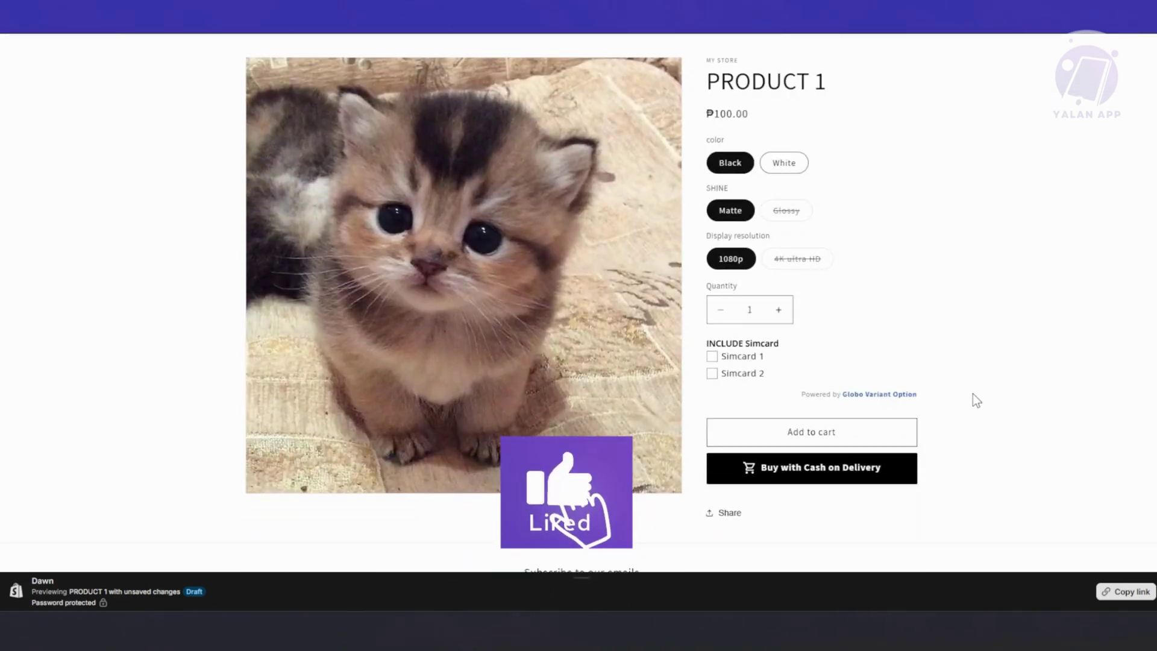